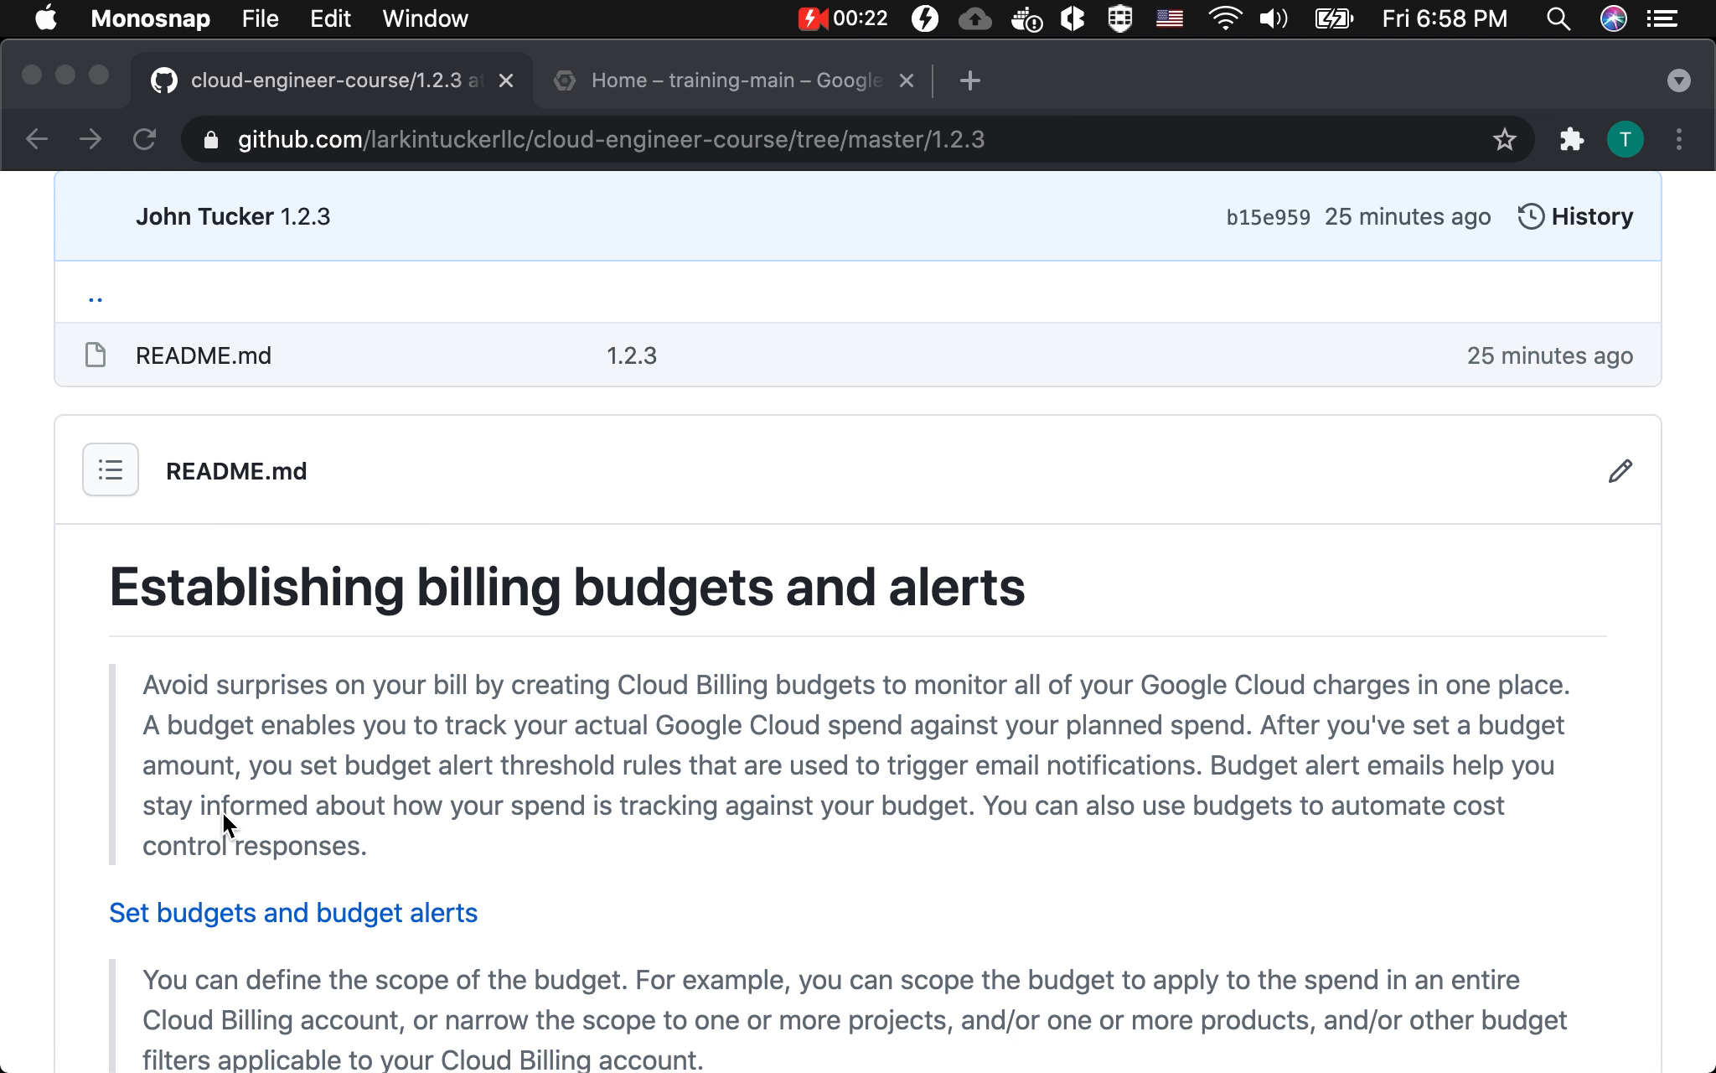
Read the README on billing budgets and alerts, then switch to the Google Cloud console and open the billing account's Budgets & alerts page.
scroll(223, 813, "down", 4)
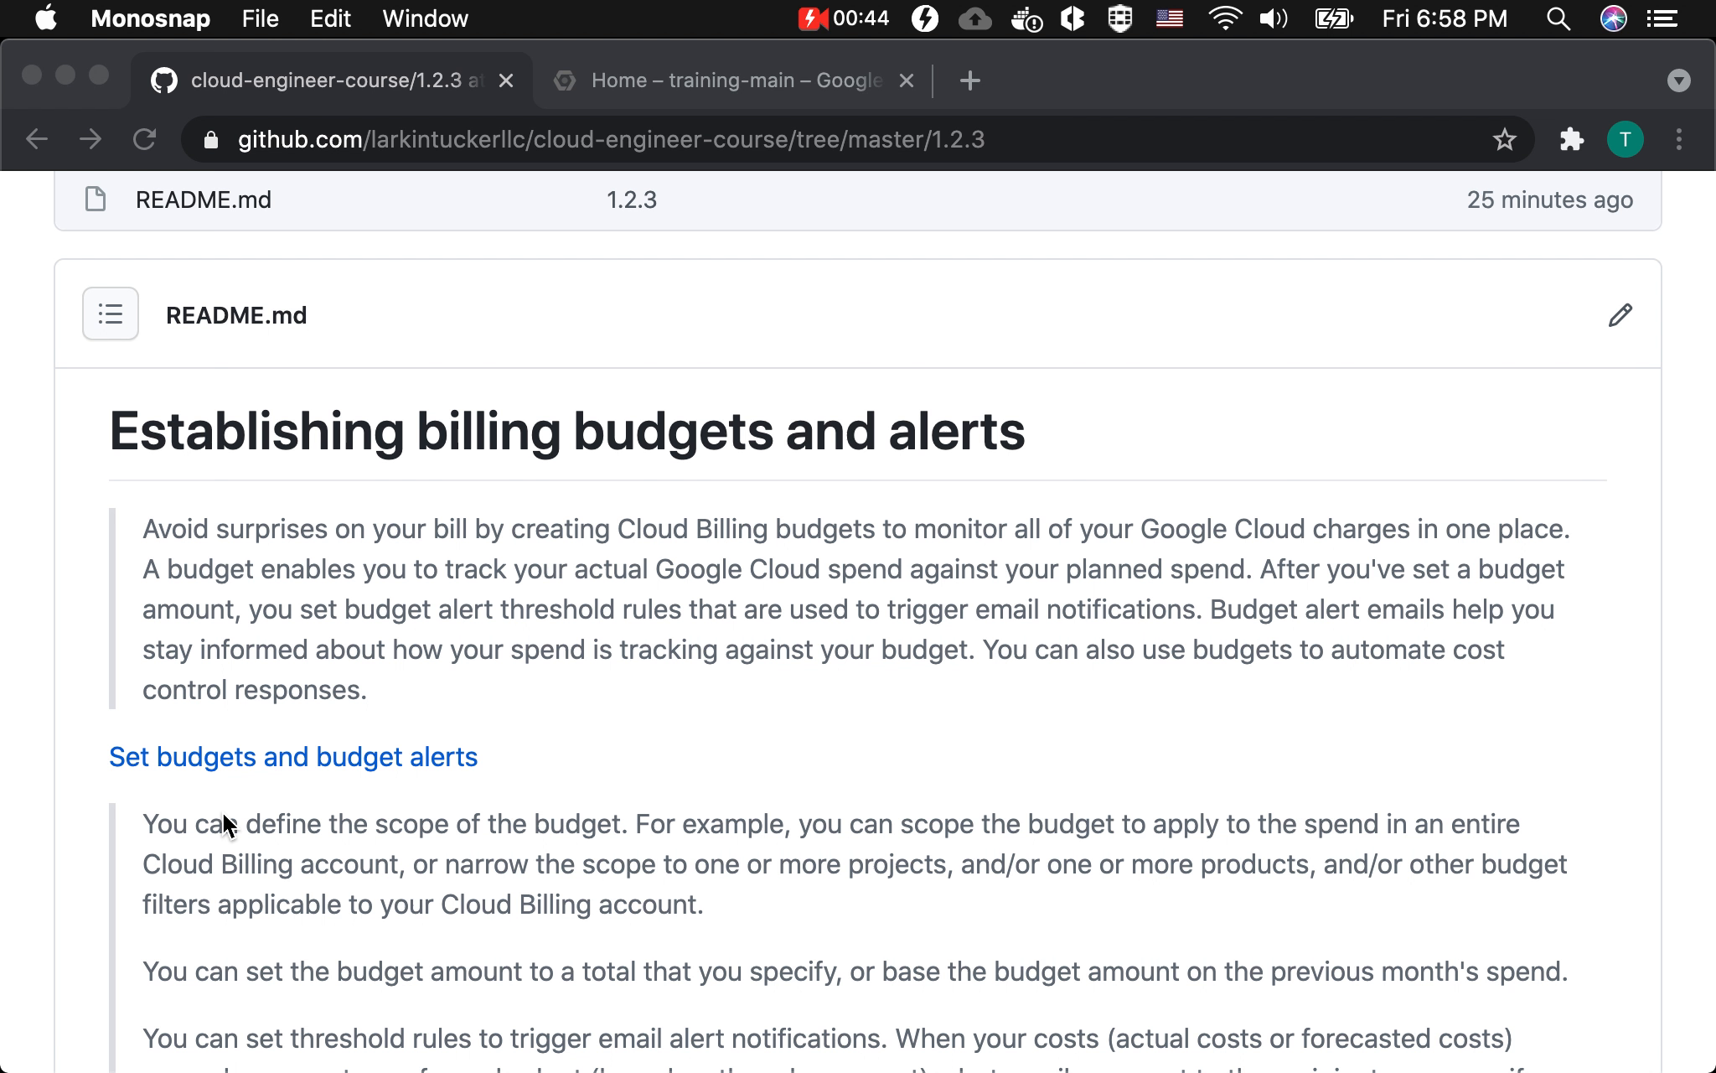
scroll(223, 813, "down", 3)
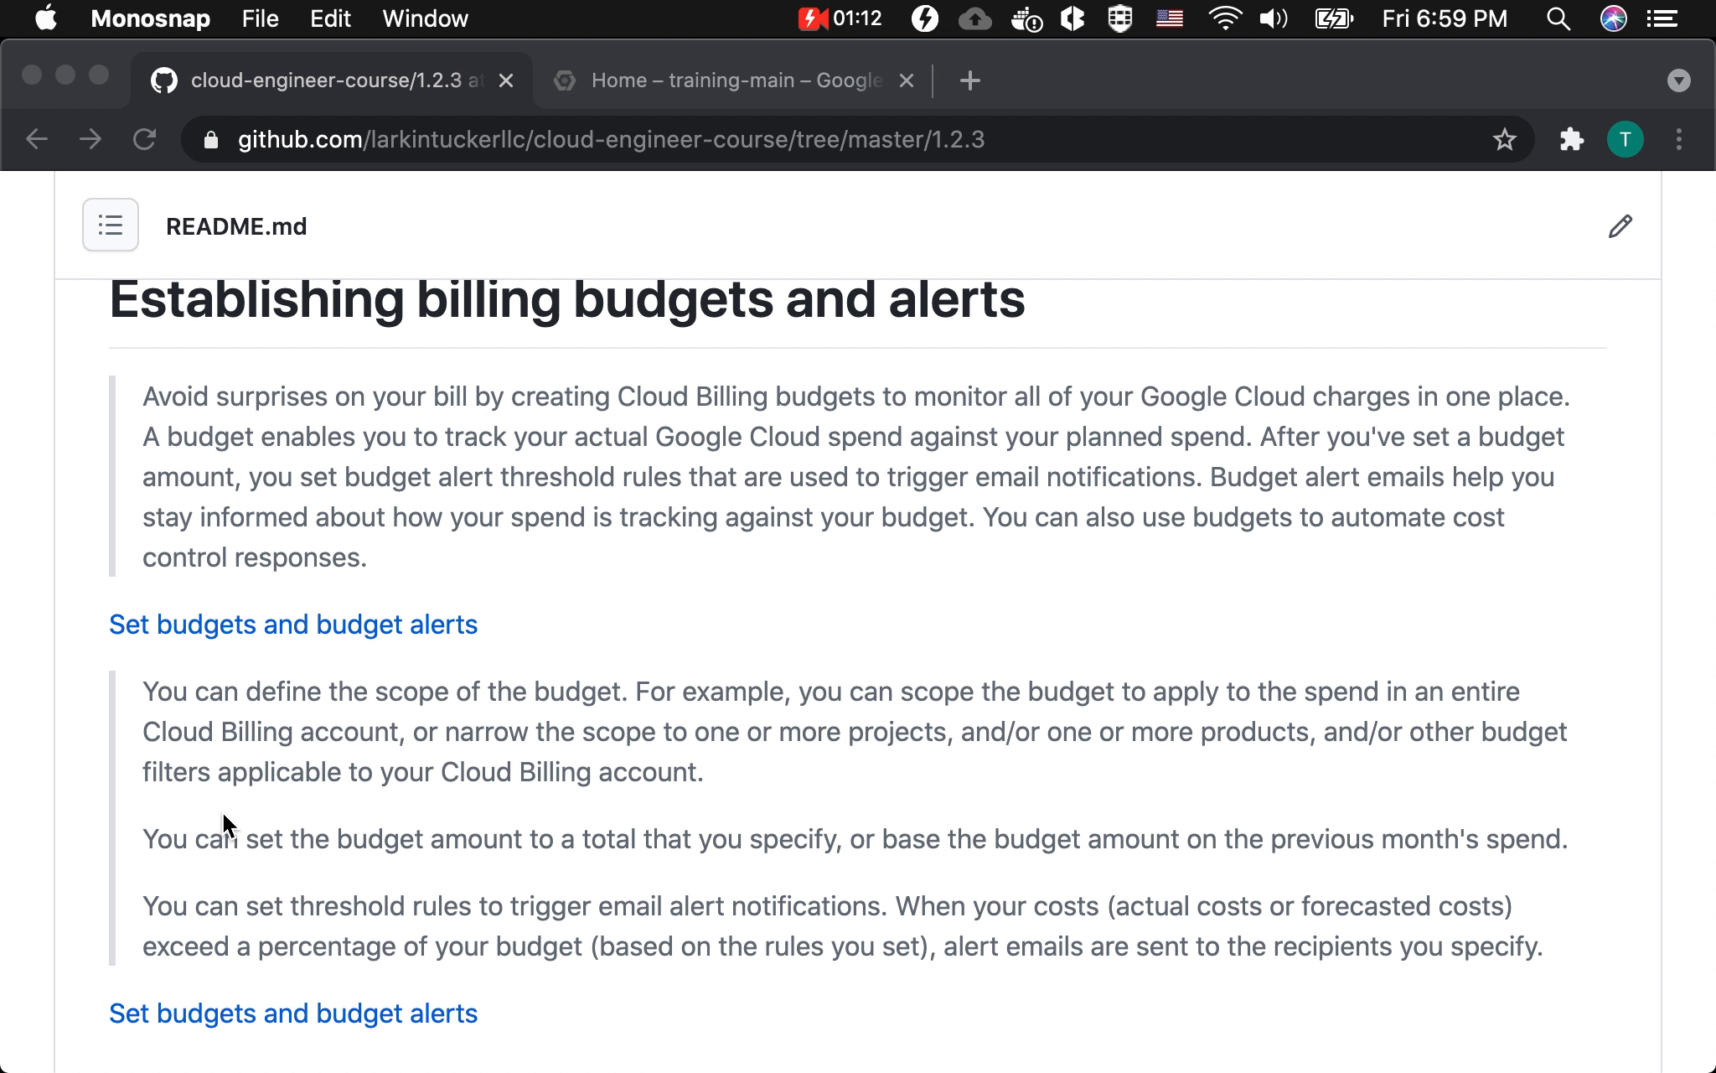
left_click(692, 84)
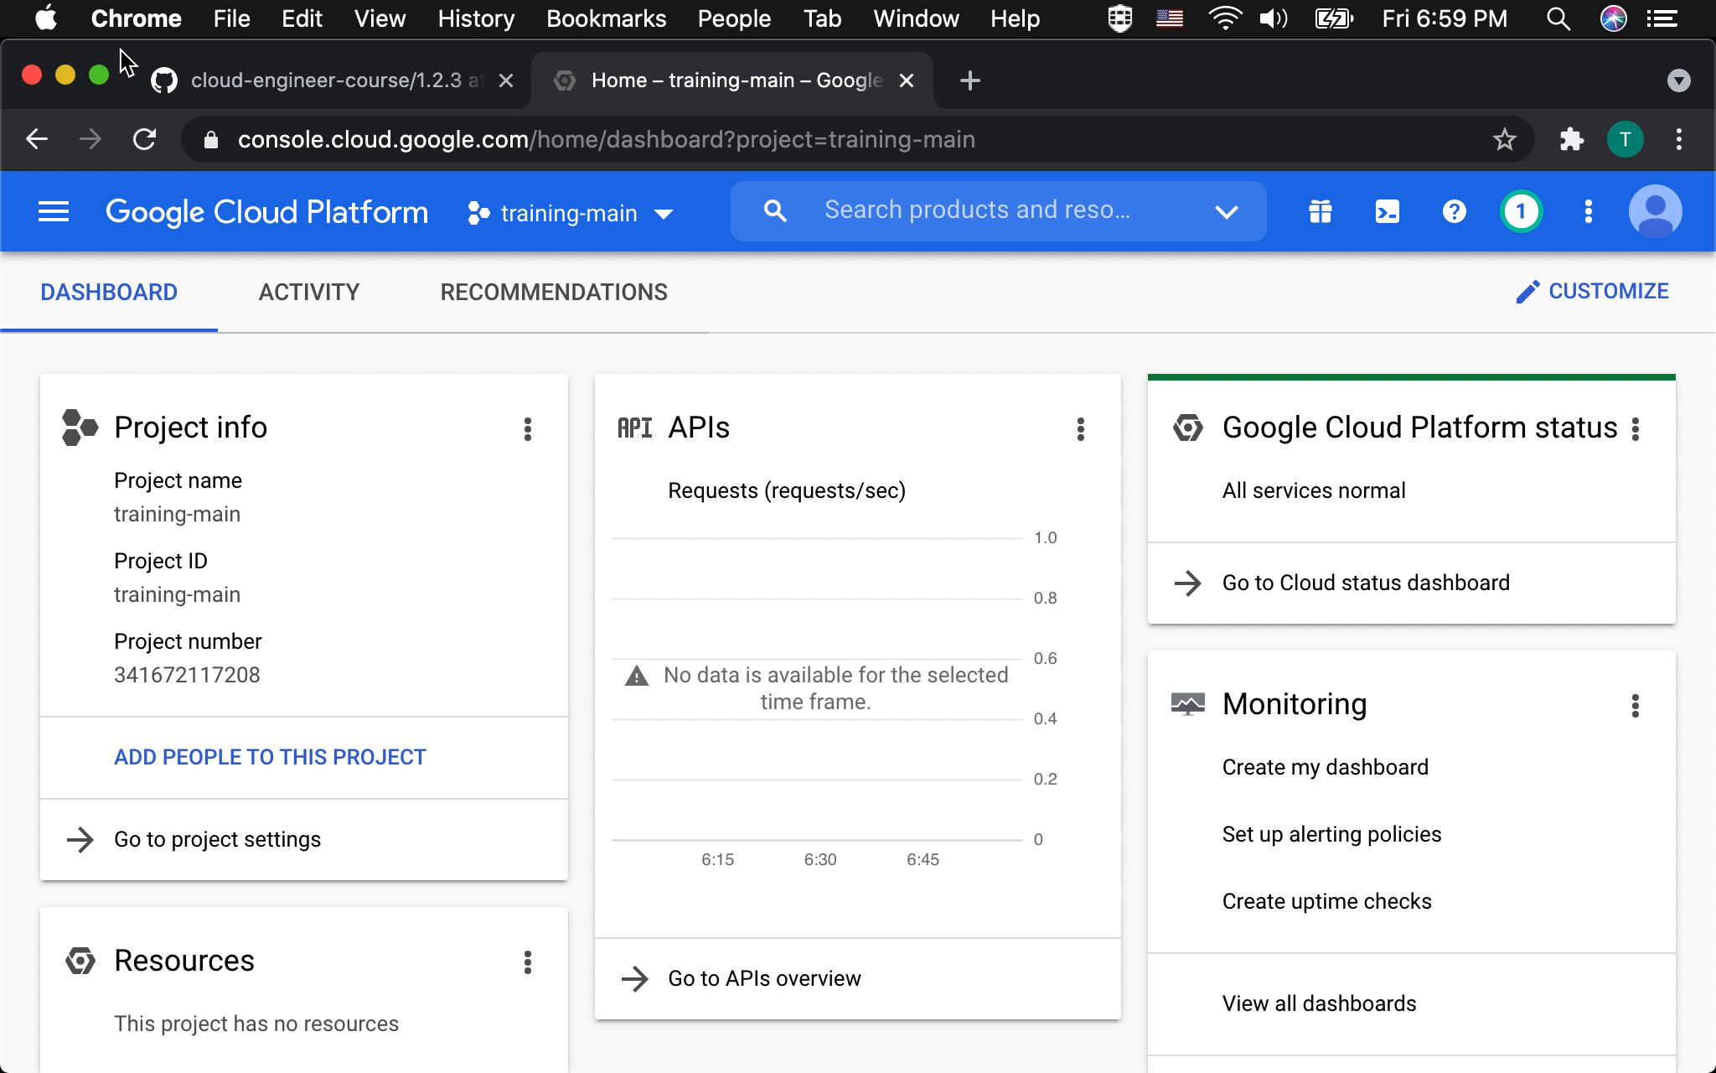
left_click(71, 230)
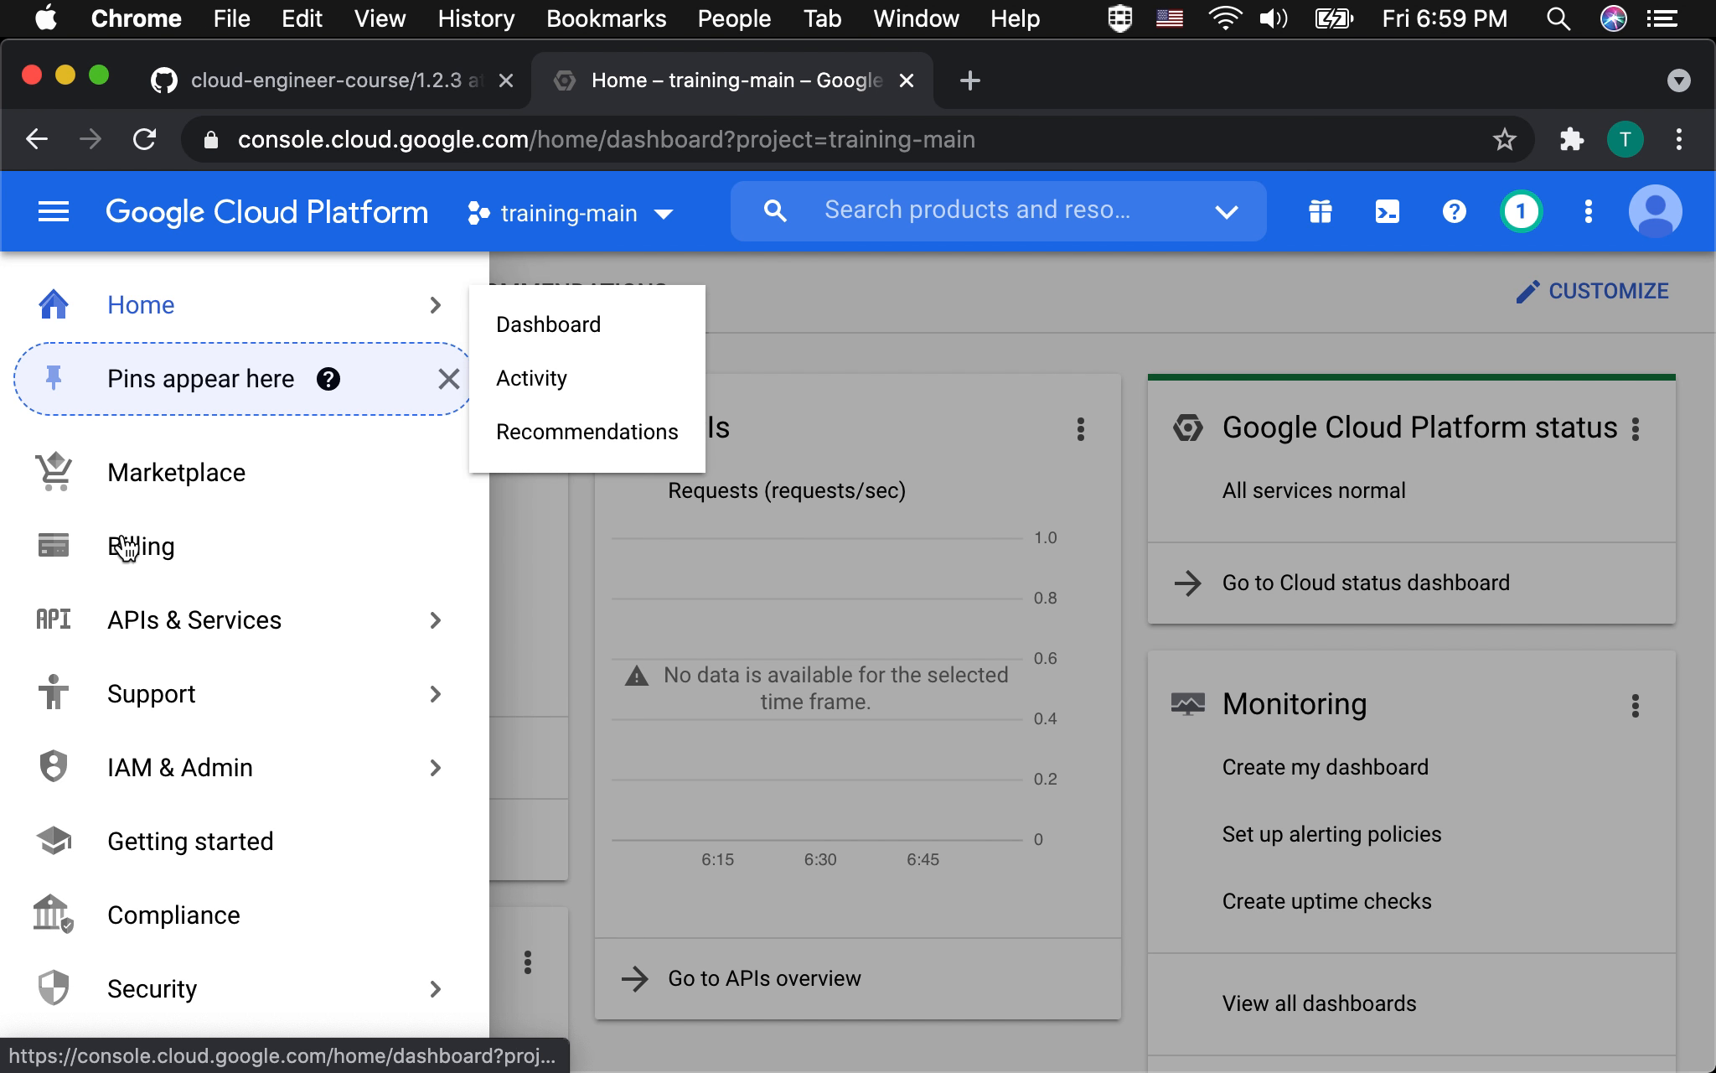
left_click(129, 554)
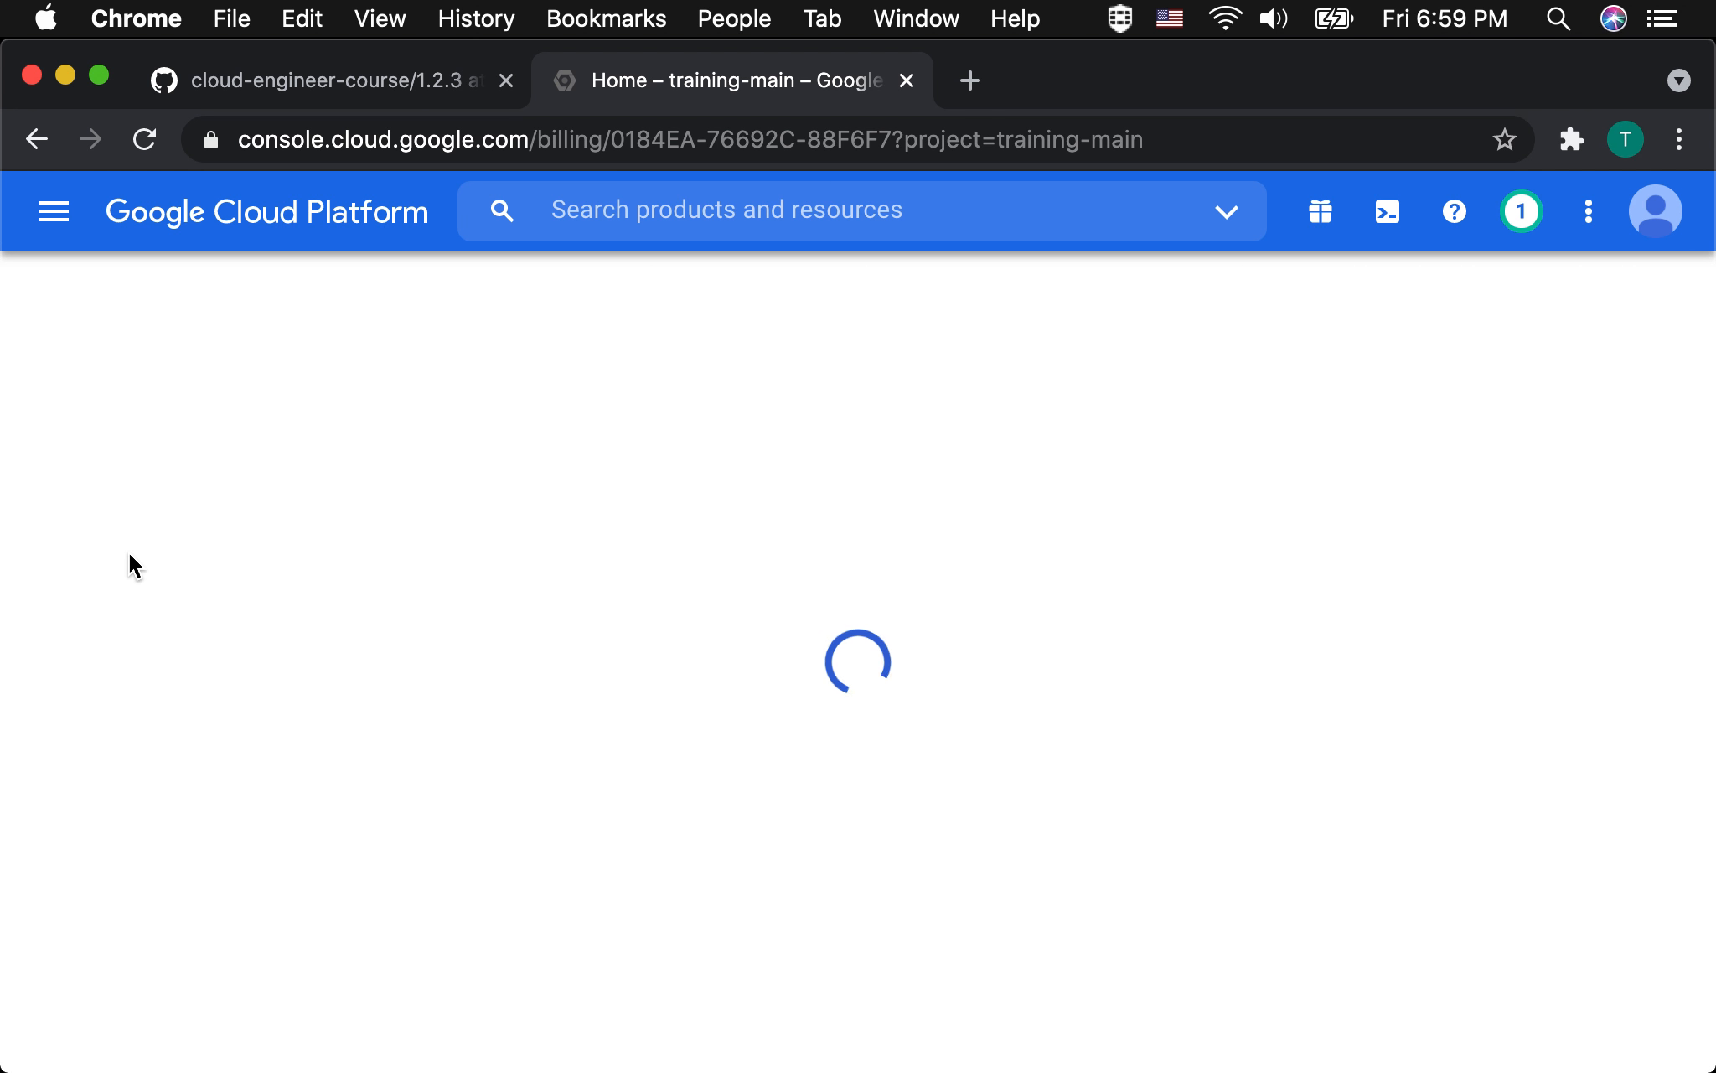
left_click(132, 566)
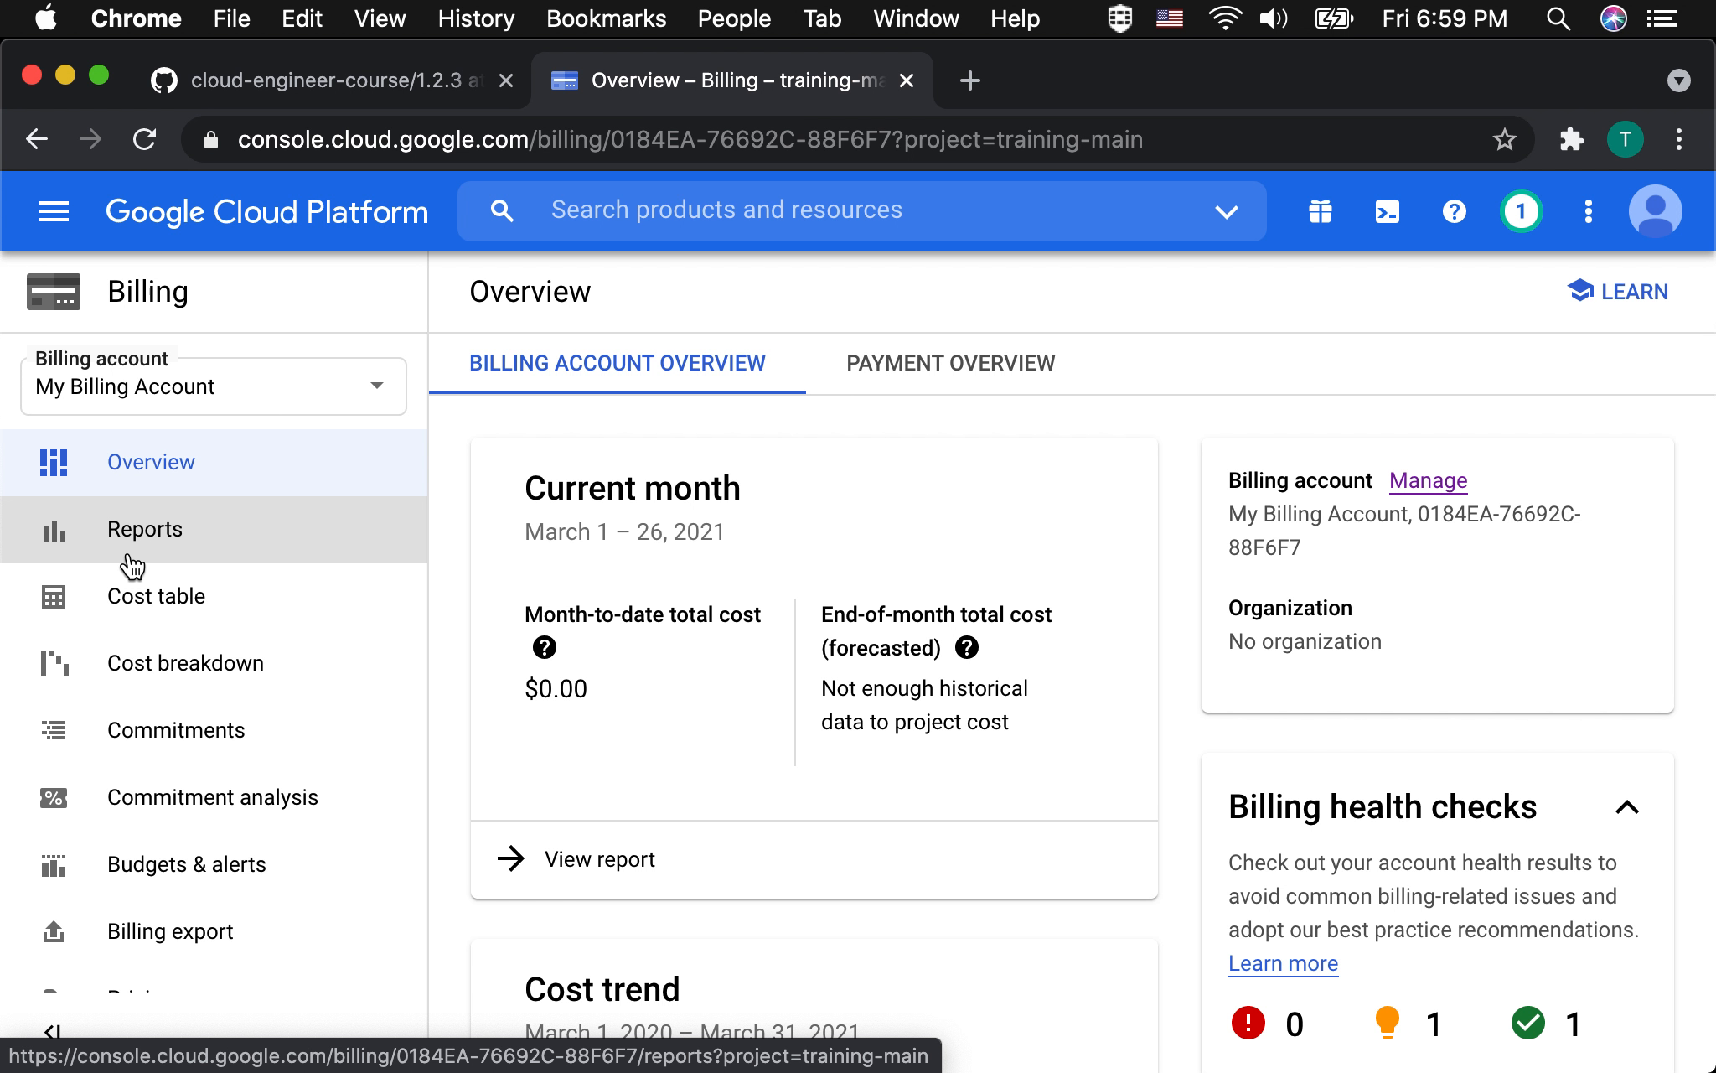
scroll(117, 653, "down", 2)
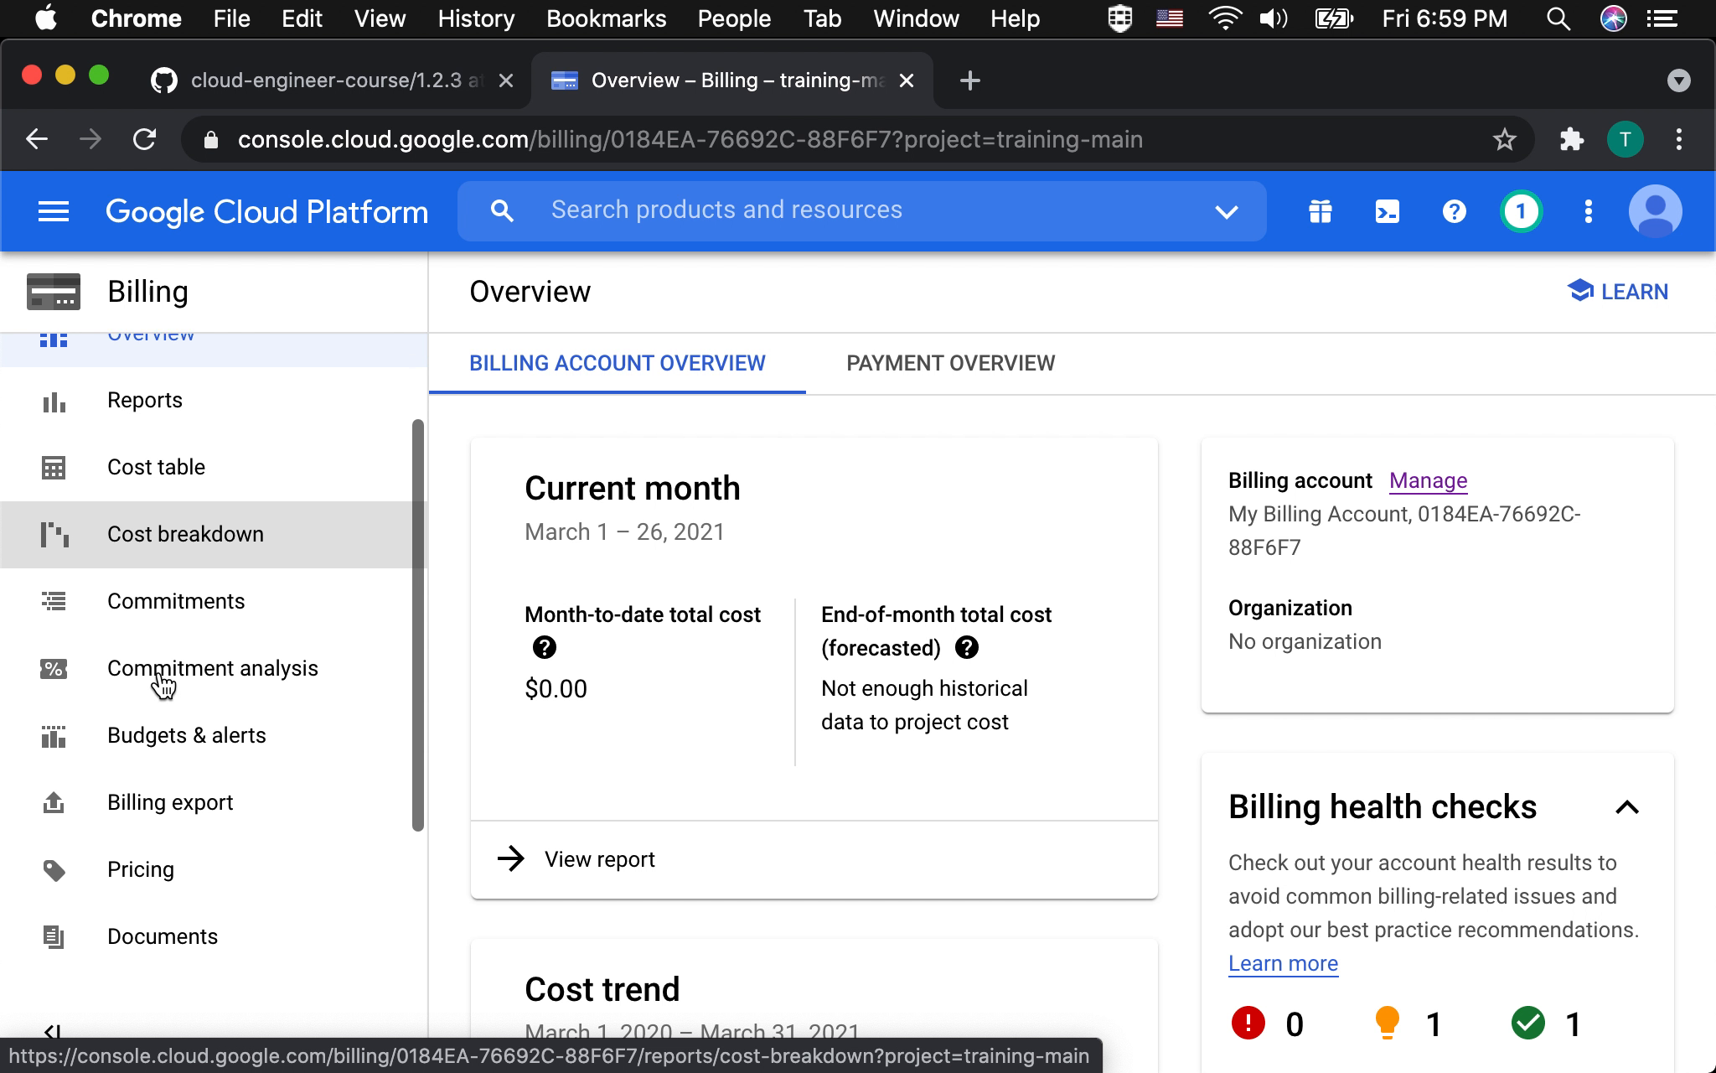
left_click(178, 738)
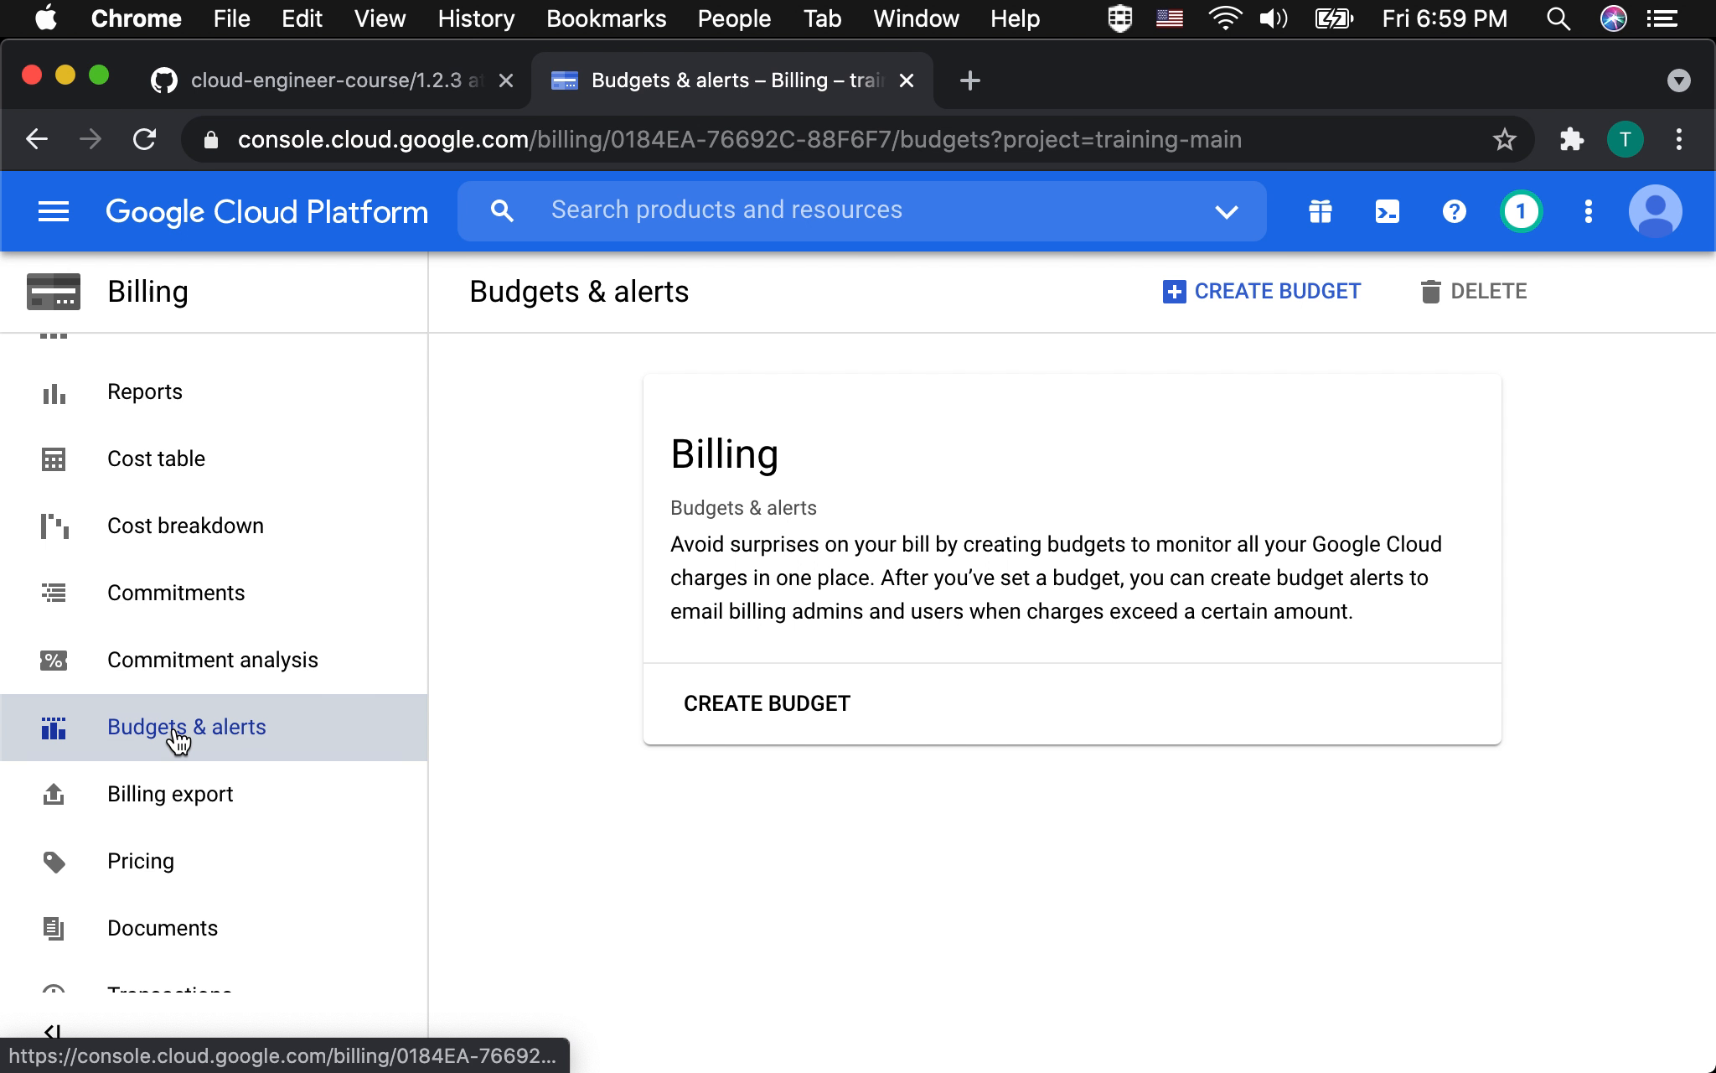
Start creating a new budget and name it Baseline.
left_click(784, 712)
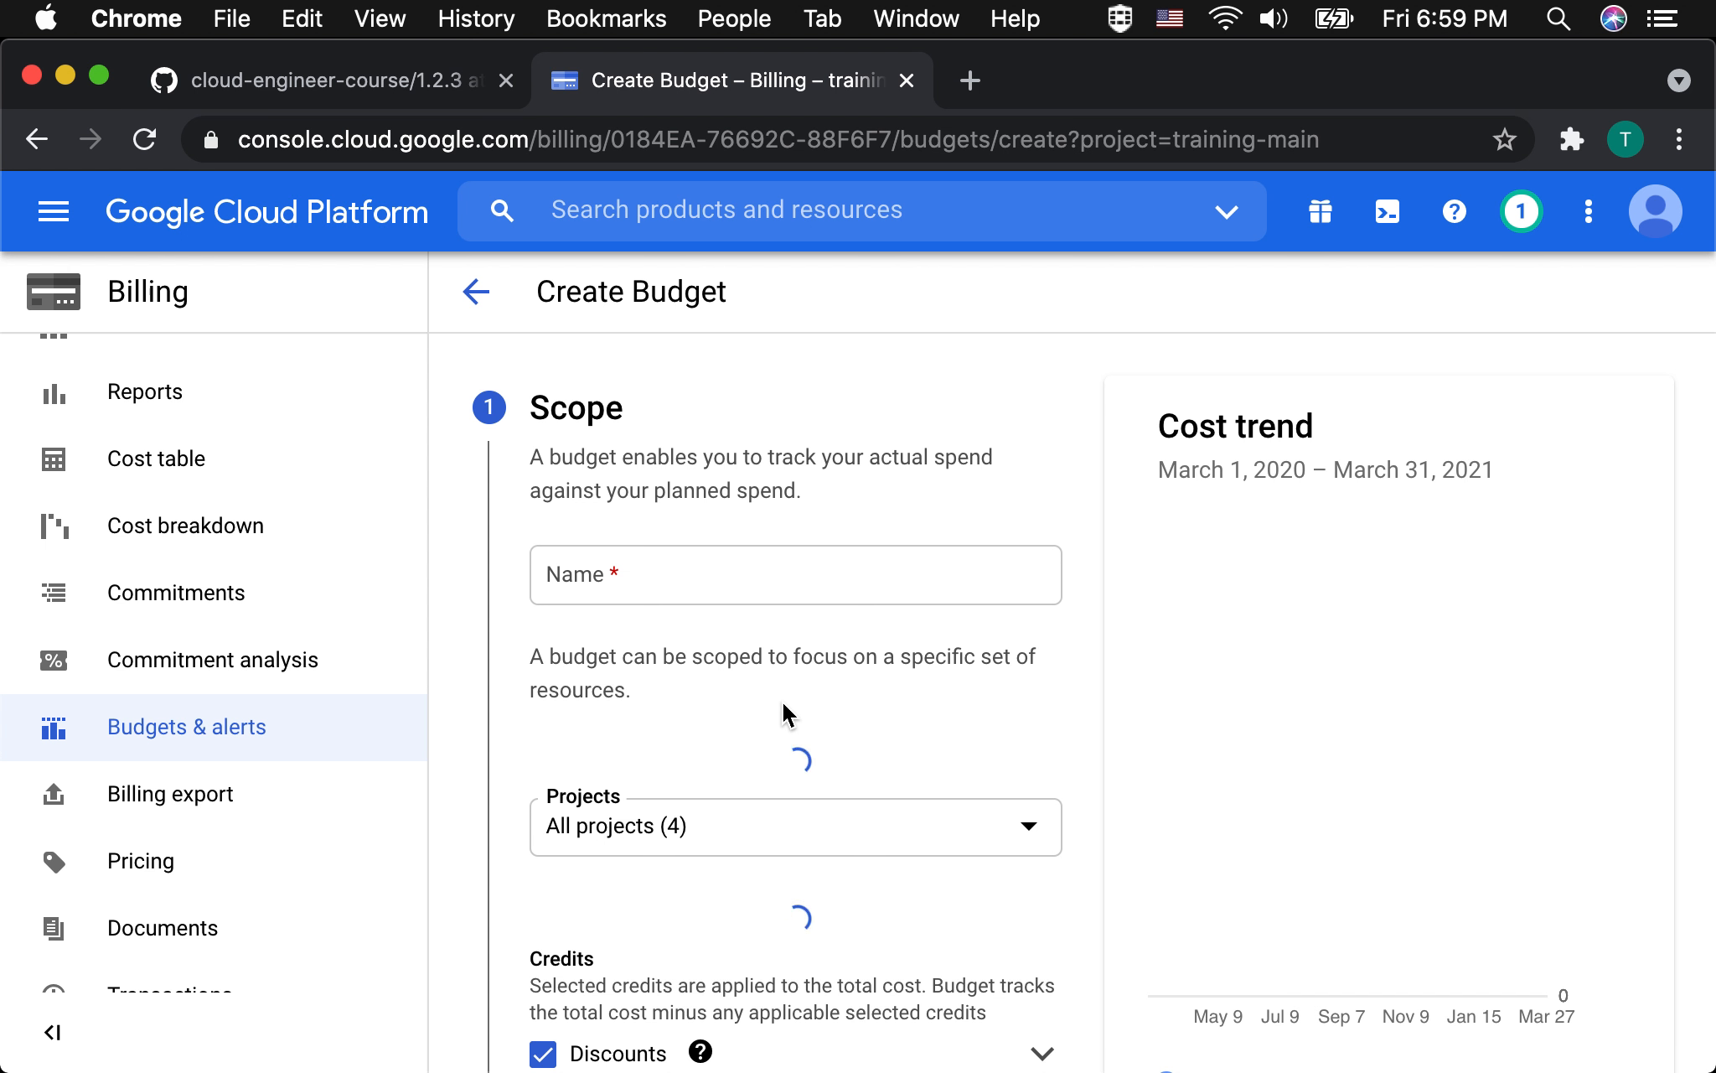
left_click(617, 575)
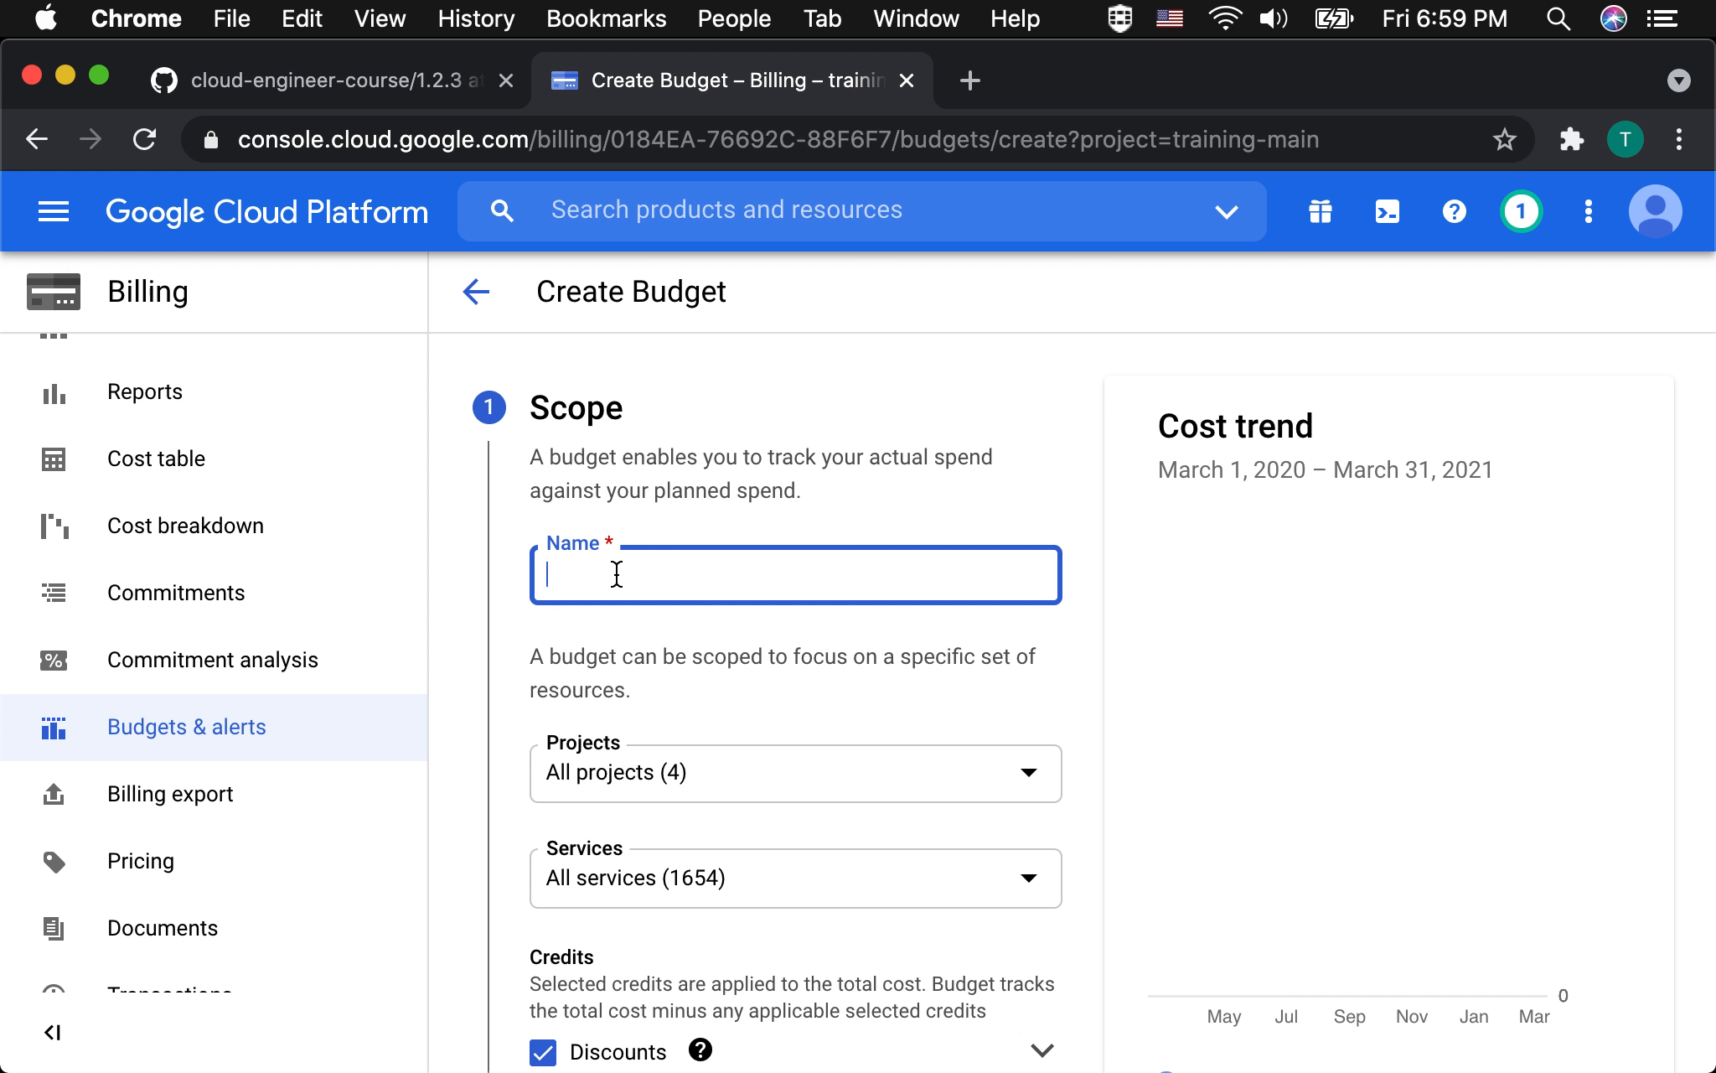
type("Baseline")
Browse the list of services that the budget's scope can be limited to, without selecting any.
scroll(721, 543, "down", 5)
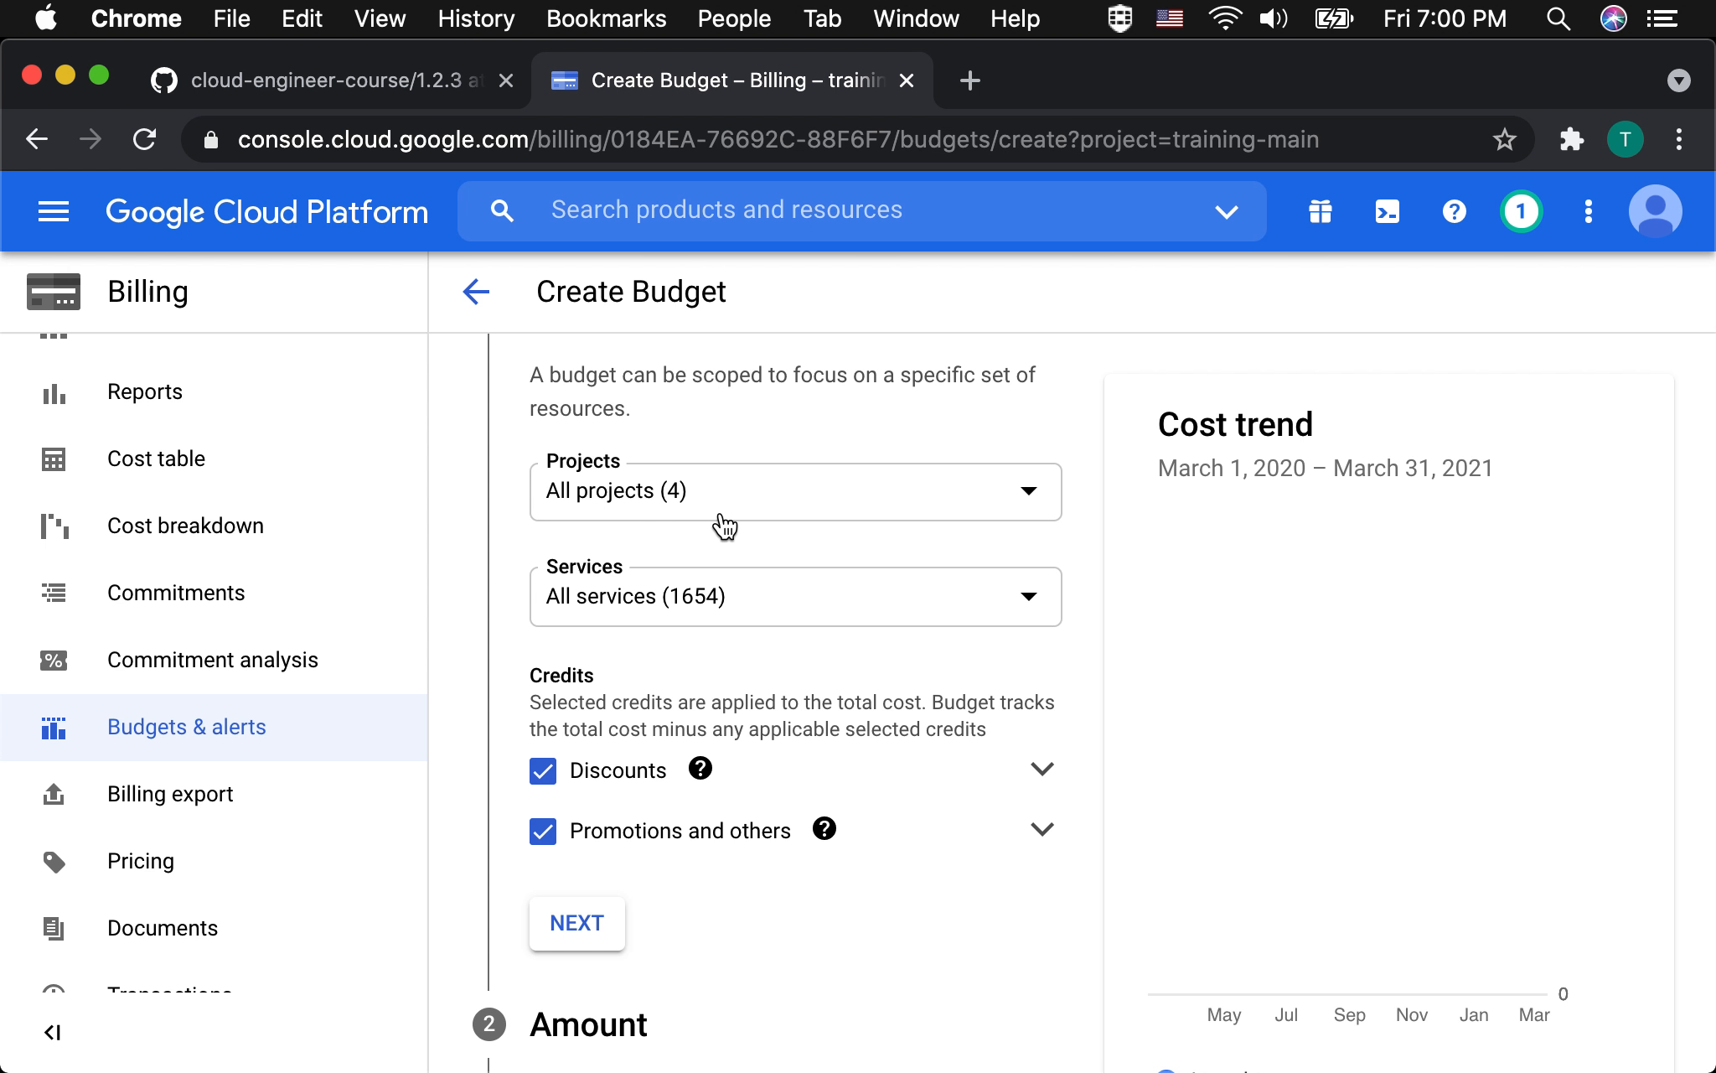
left_click(1028, 598)
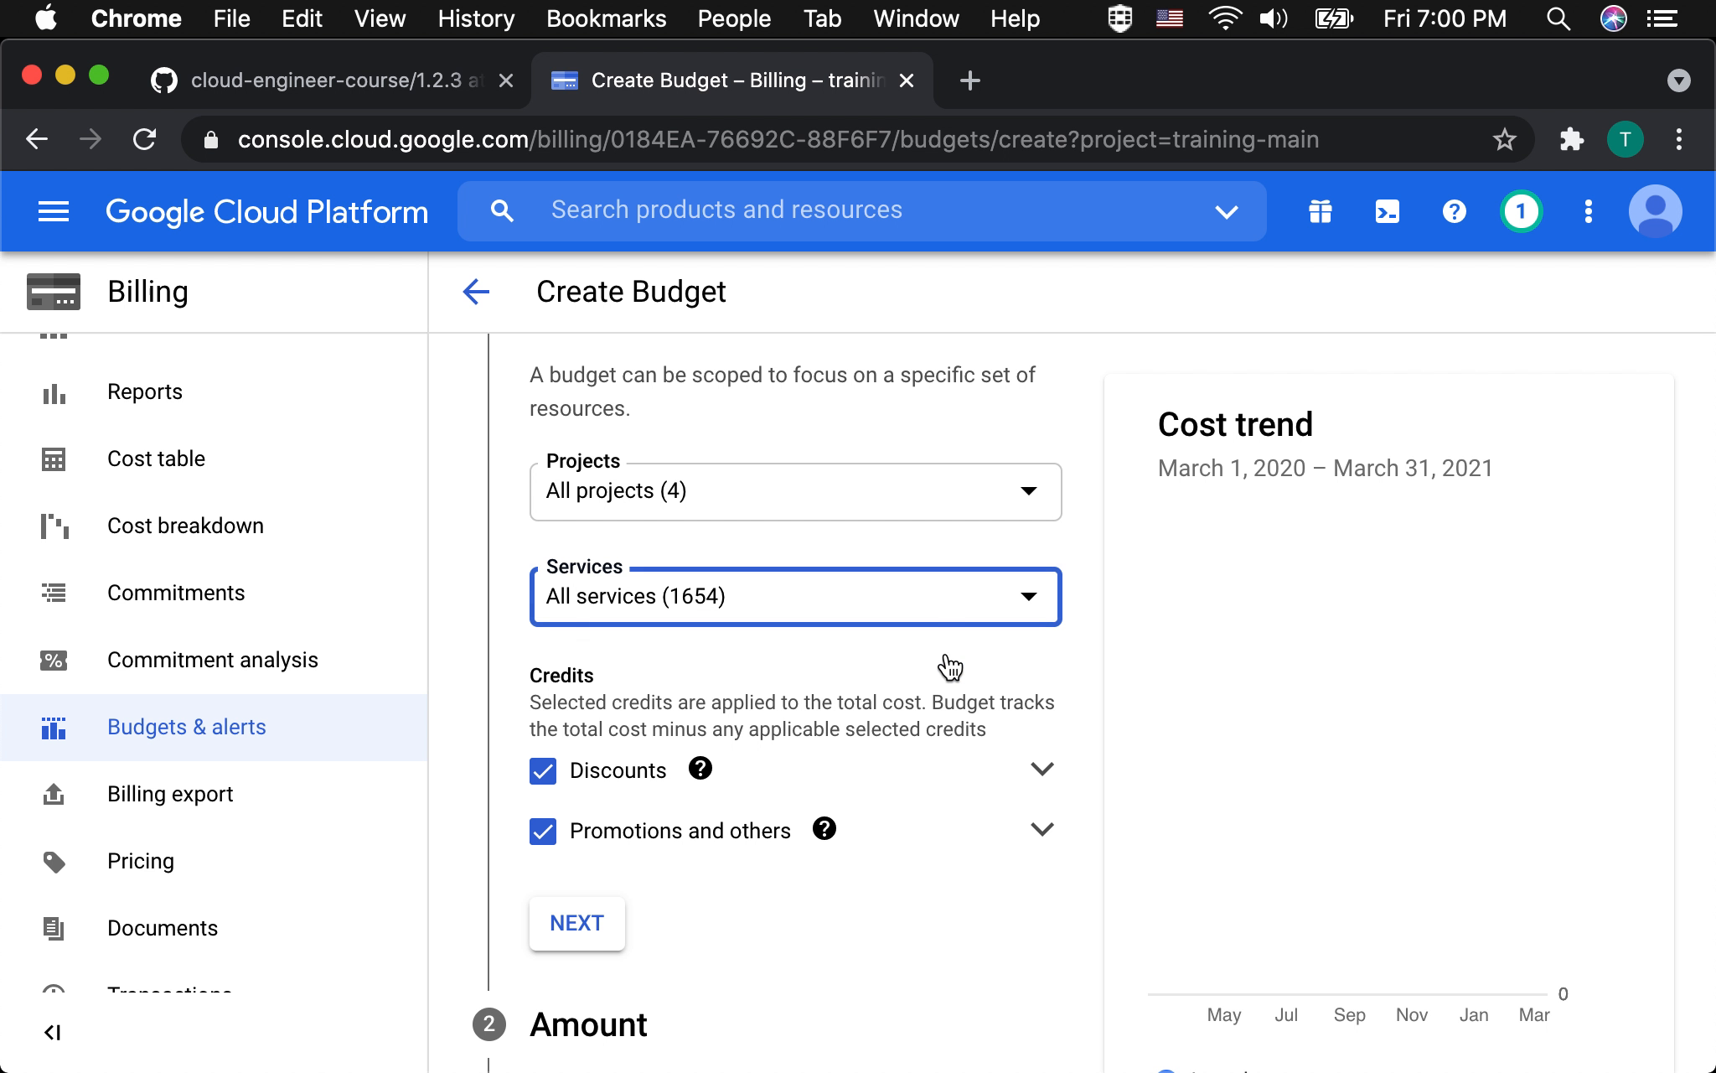
scroll(864, 754, "down", 10)
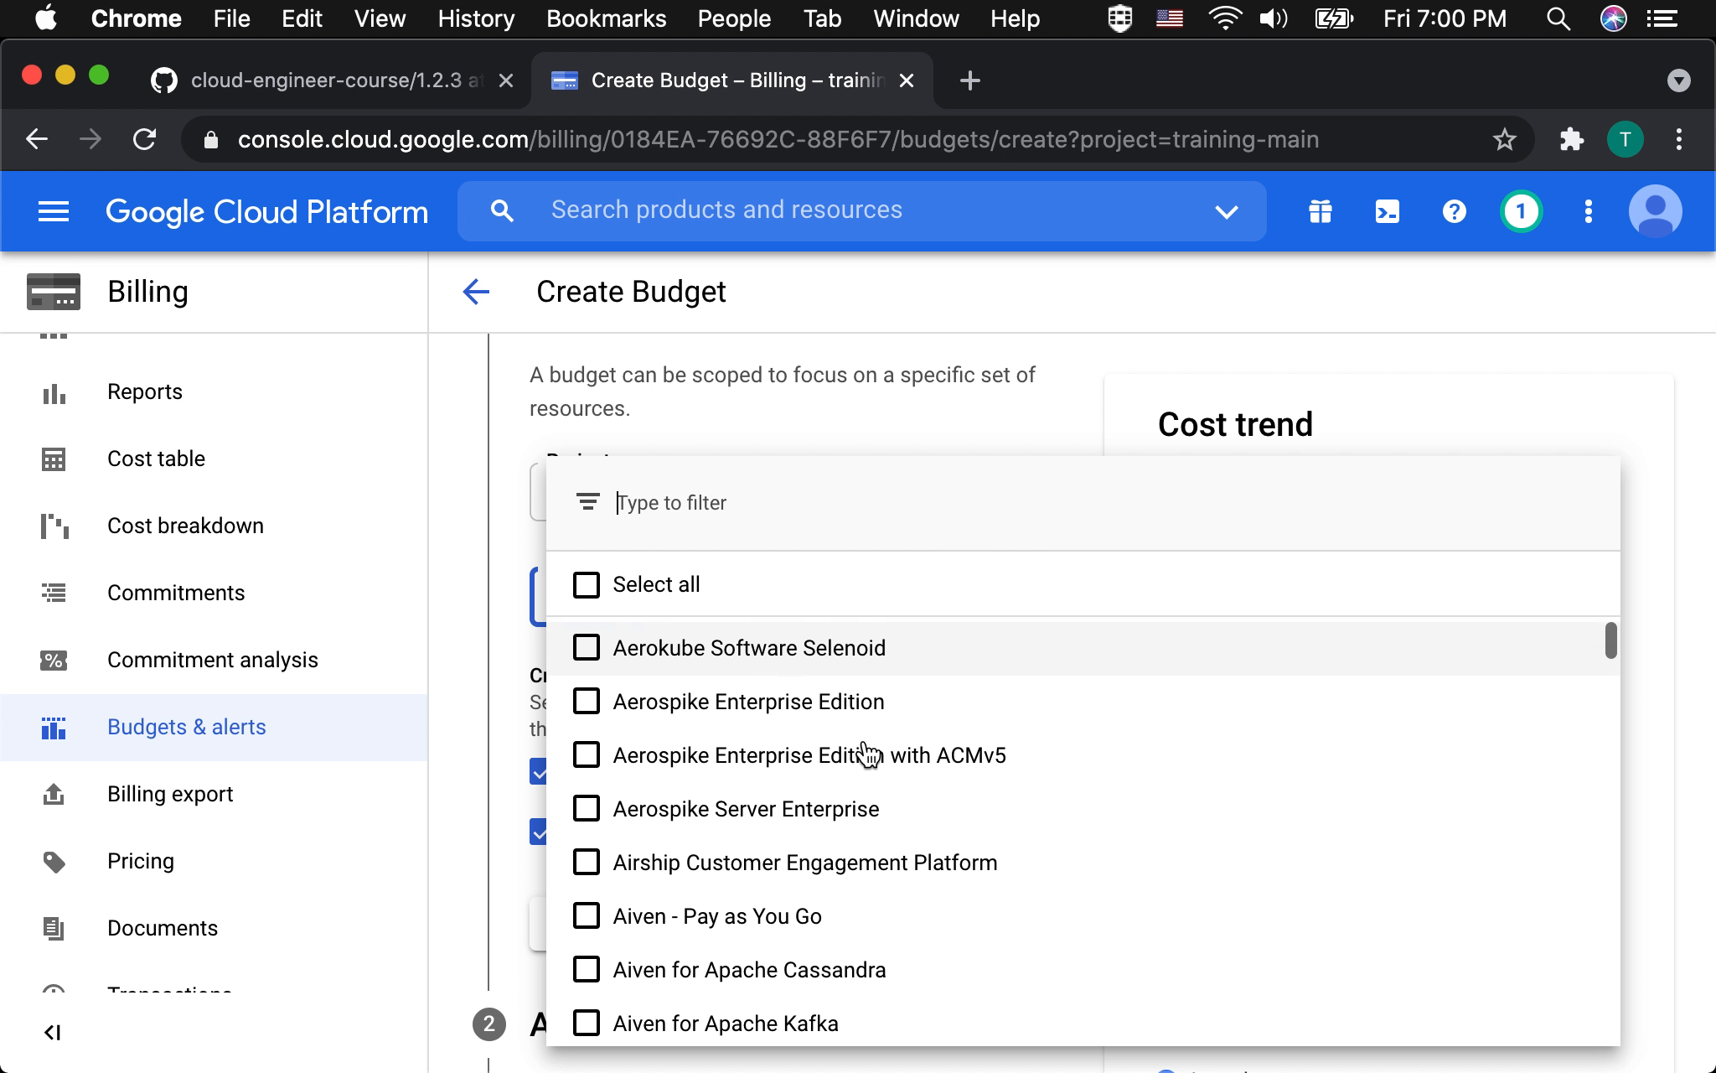
scroll(867, 755, "down", 5)
scroll(865, 752, "up", 10)
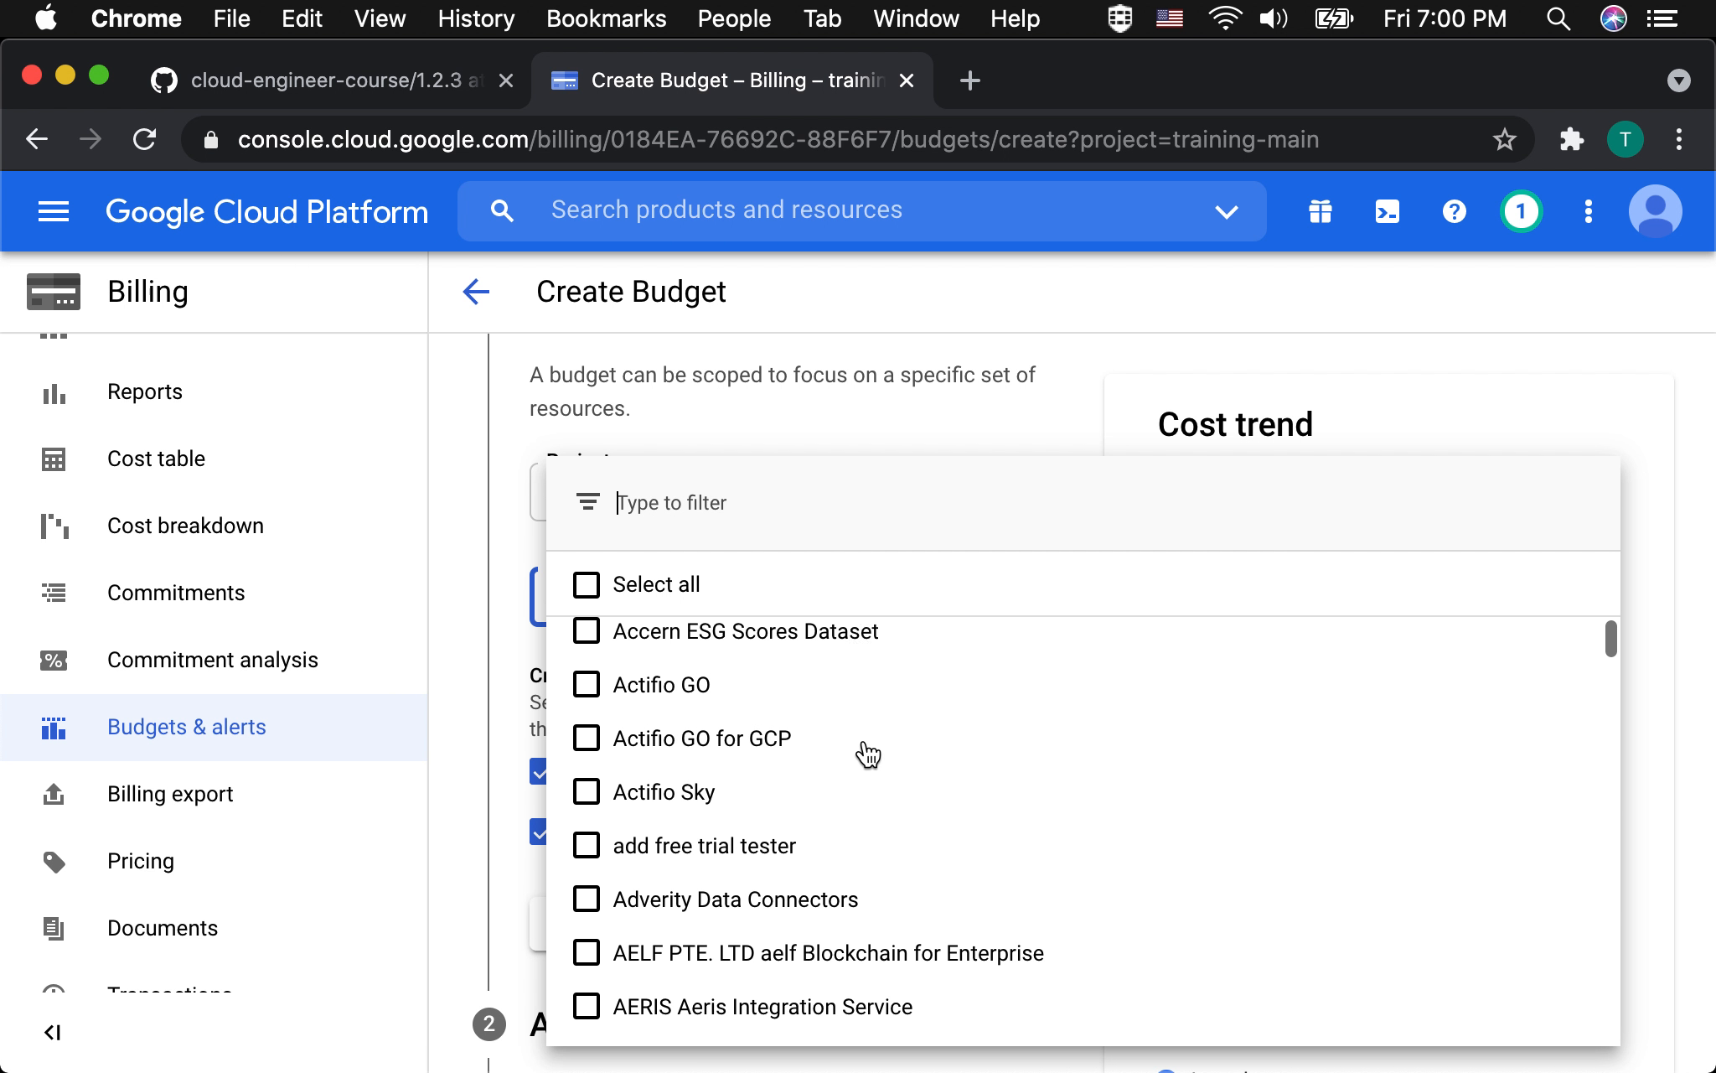
left_click(882, 414)
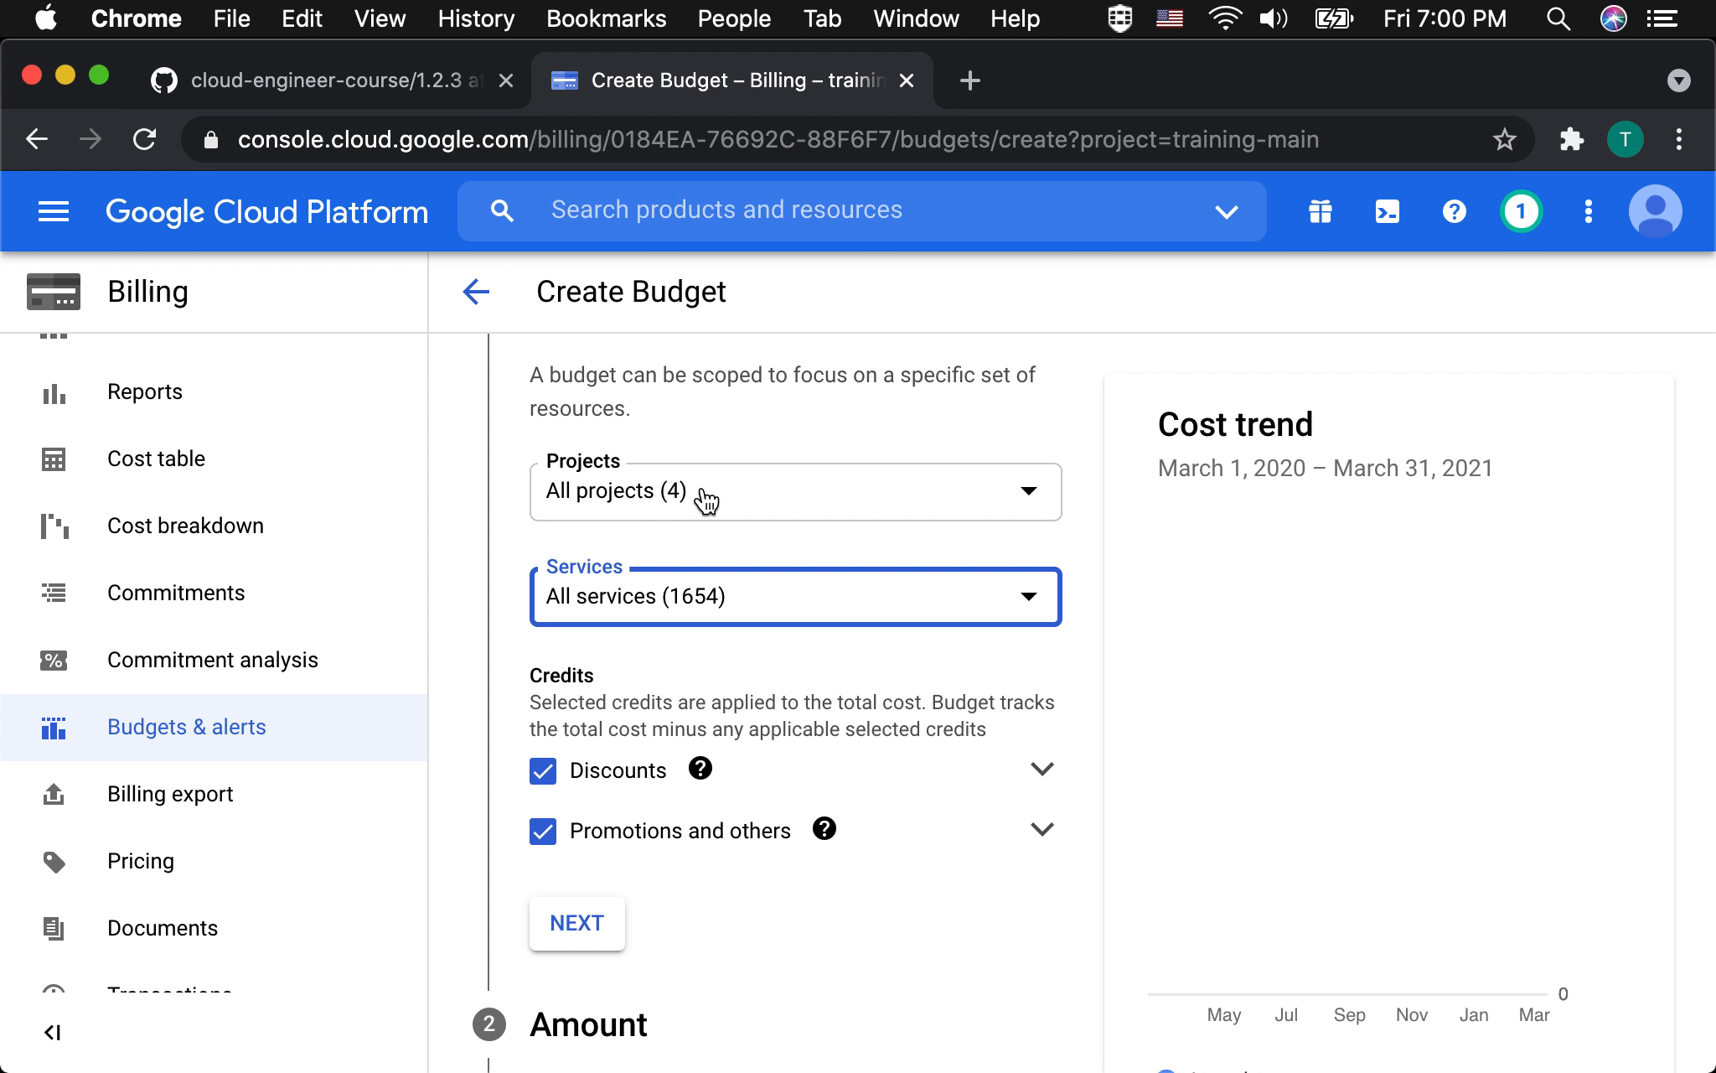
Accept the budget scope with all projects, all services and both credit types included, and continue to the amount section.
scroll(704, 499, "down", 2)
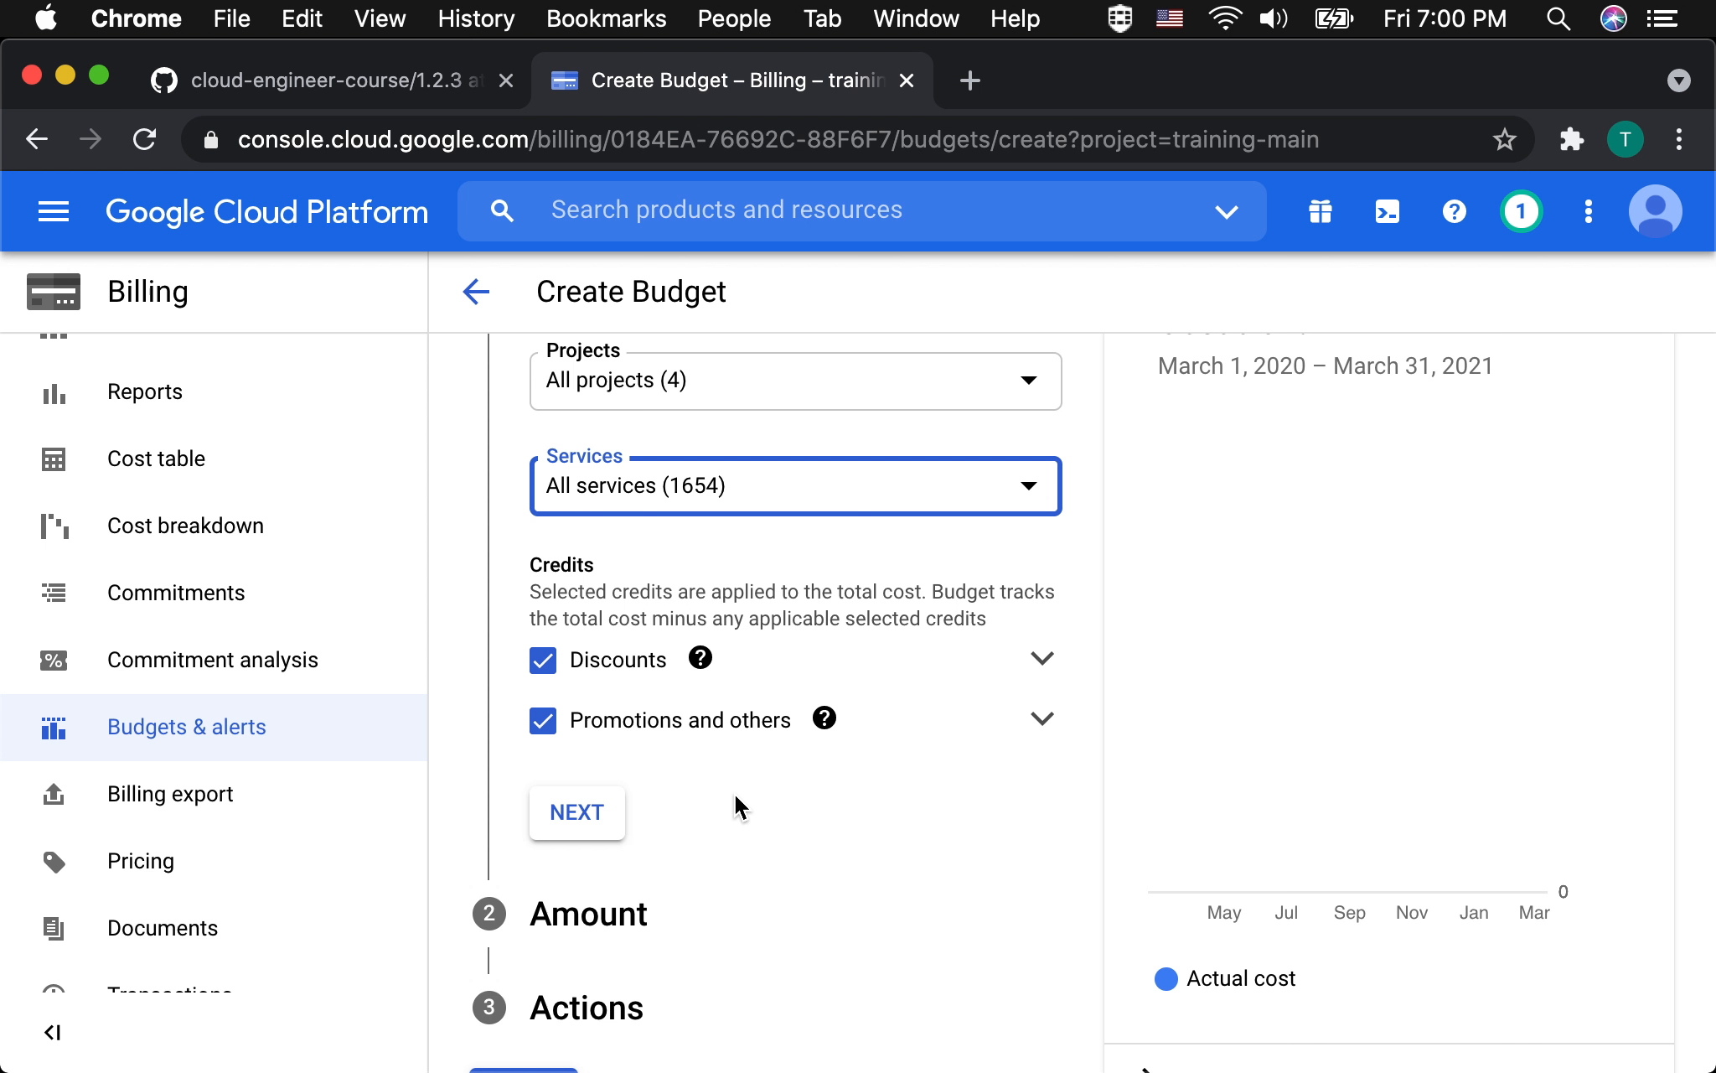
scroll(735, 801, "down", 2)
left_click(575, 731)
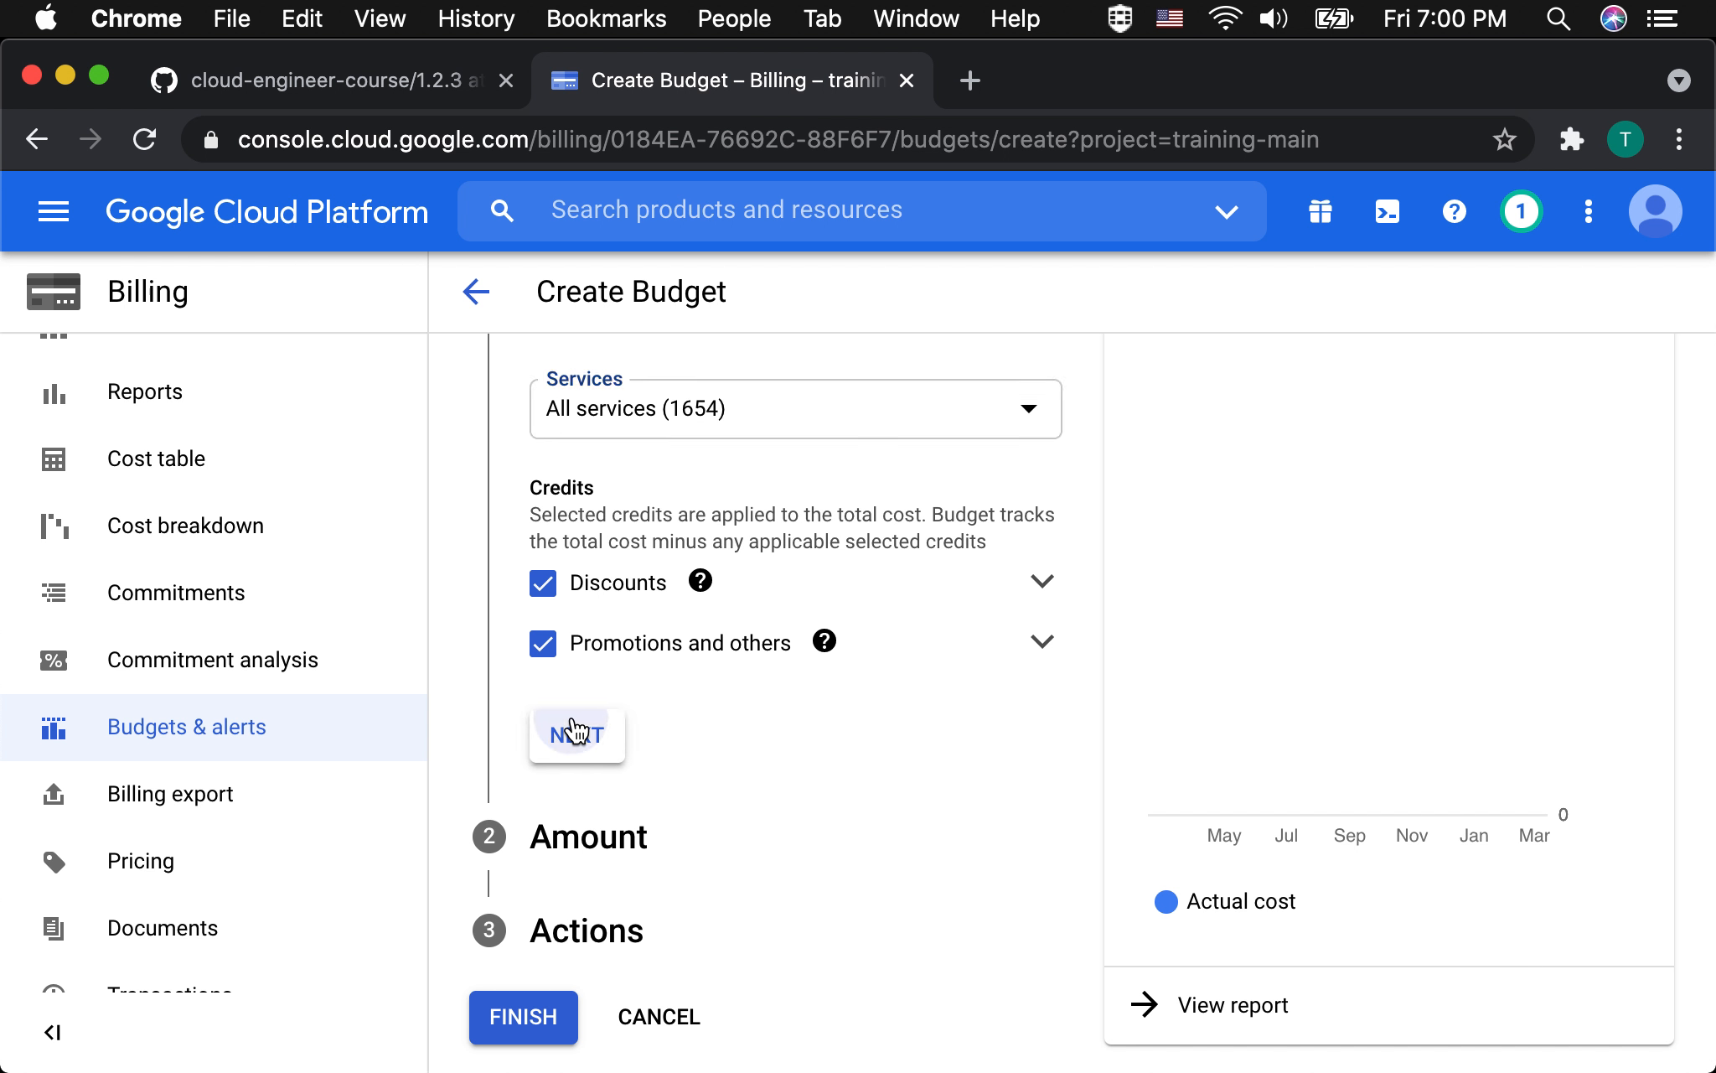
Set the budget type to Specified amount with a target of $100 and continue to the actions section.
scroll(726, 808, "down", 2)
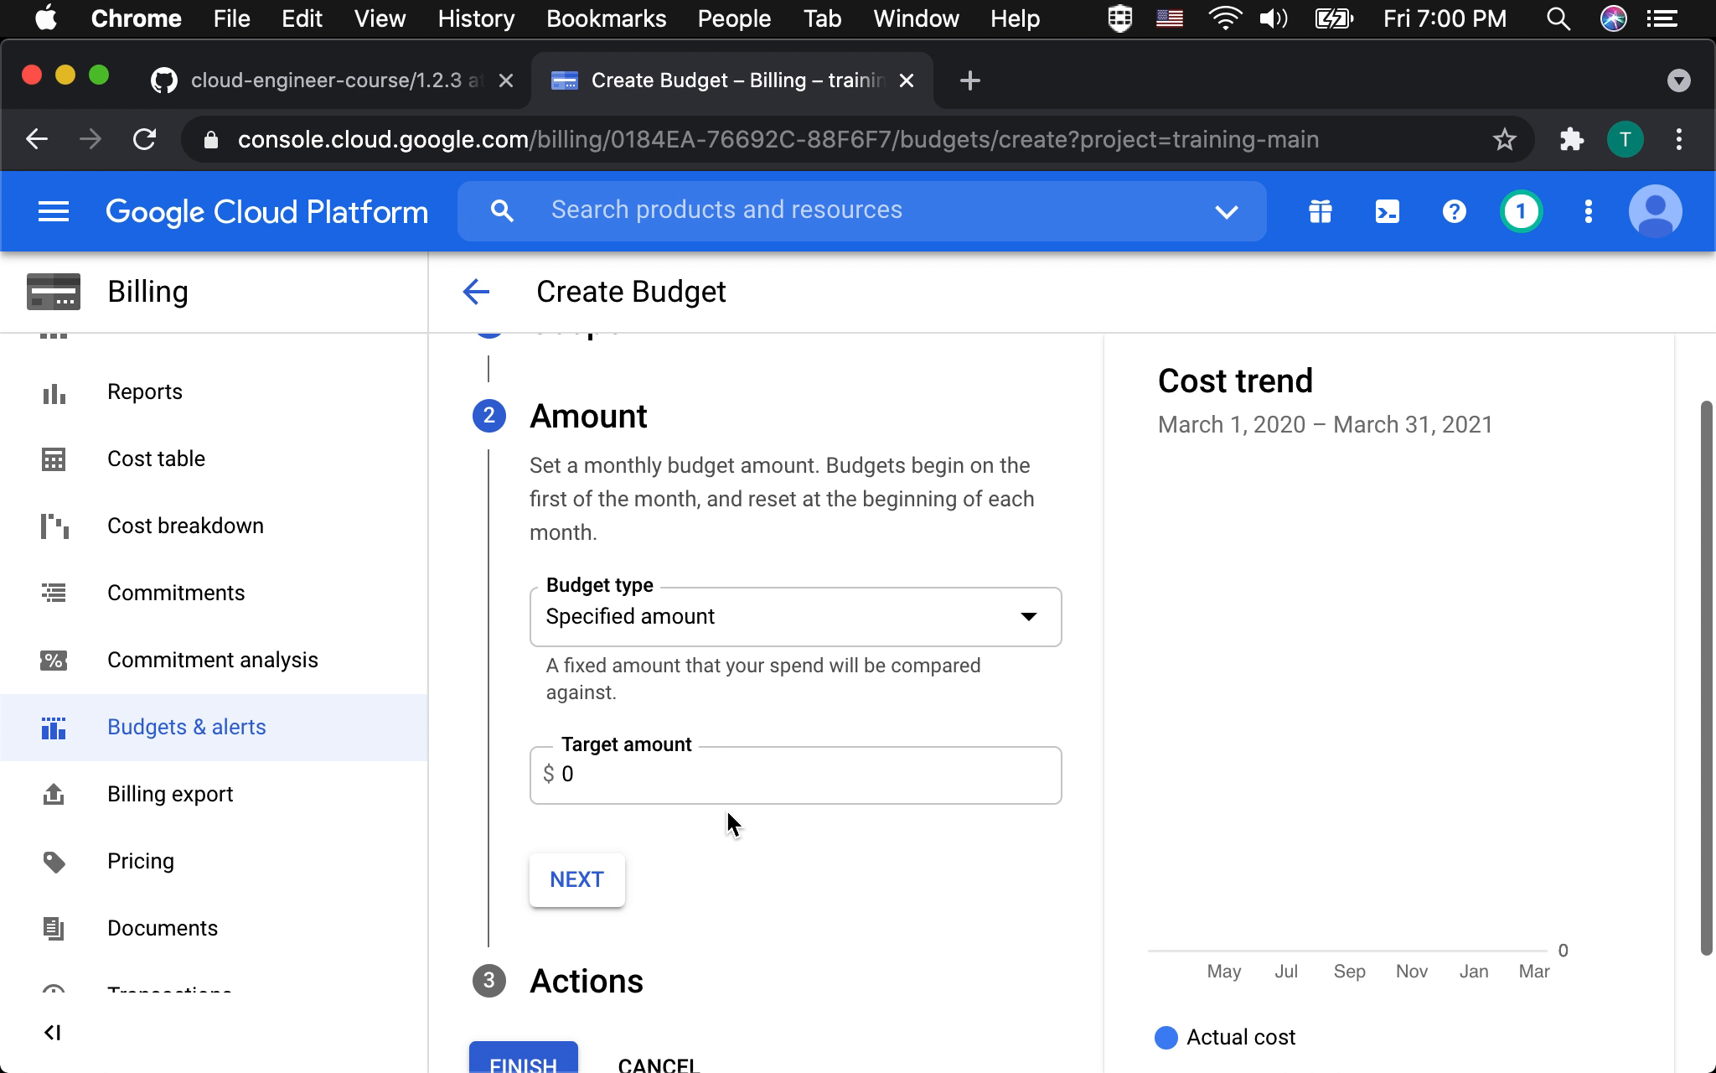
left_click(1006, 621)
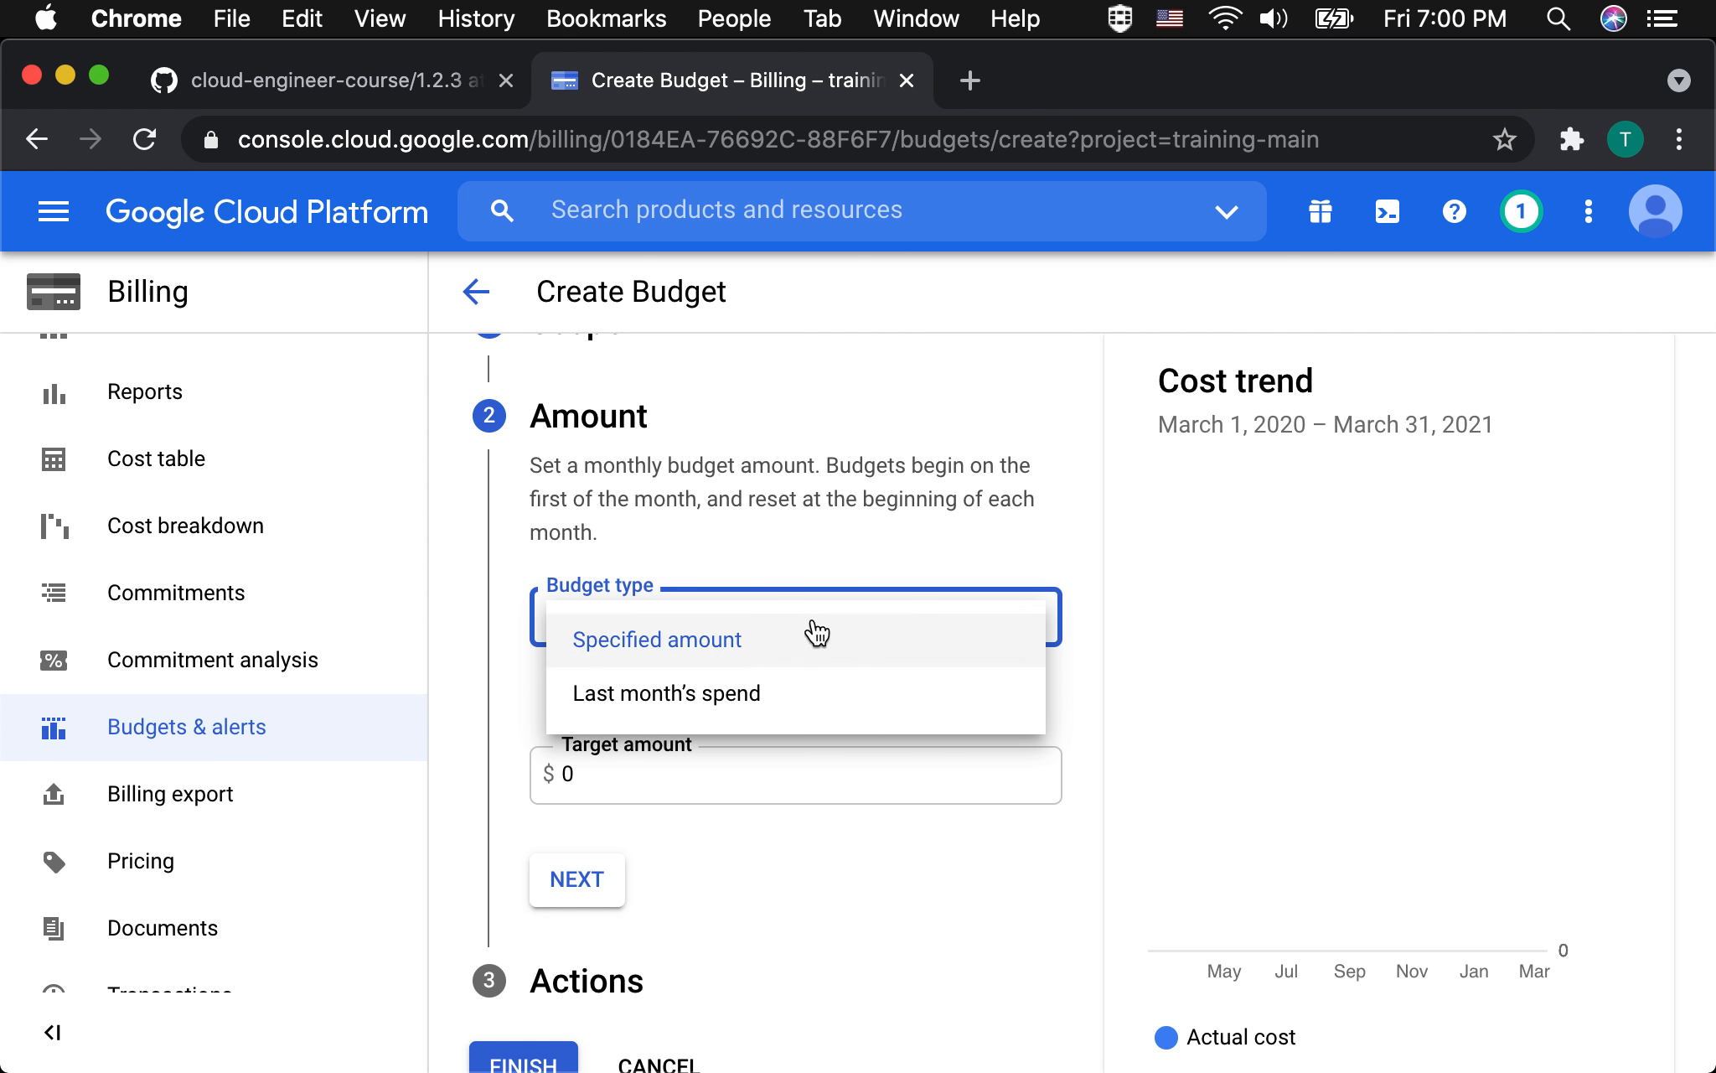
left_click(700, 645)
left_click(602, 778)
left_click_drag(602, 778, 539, 778)
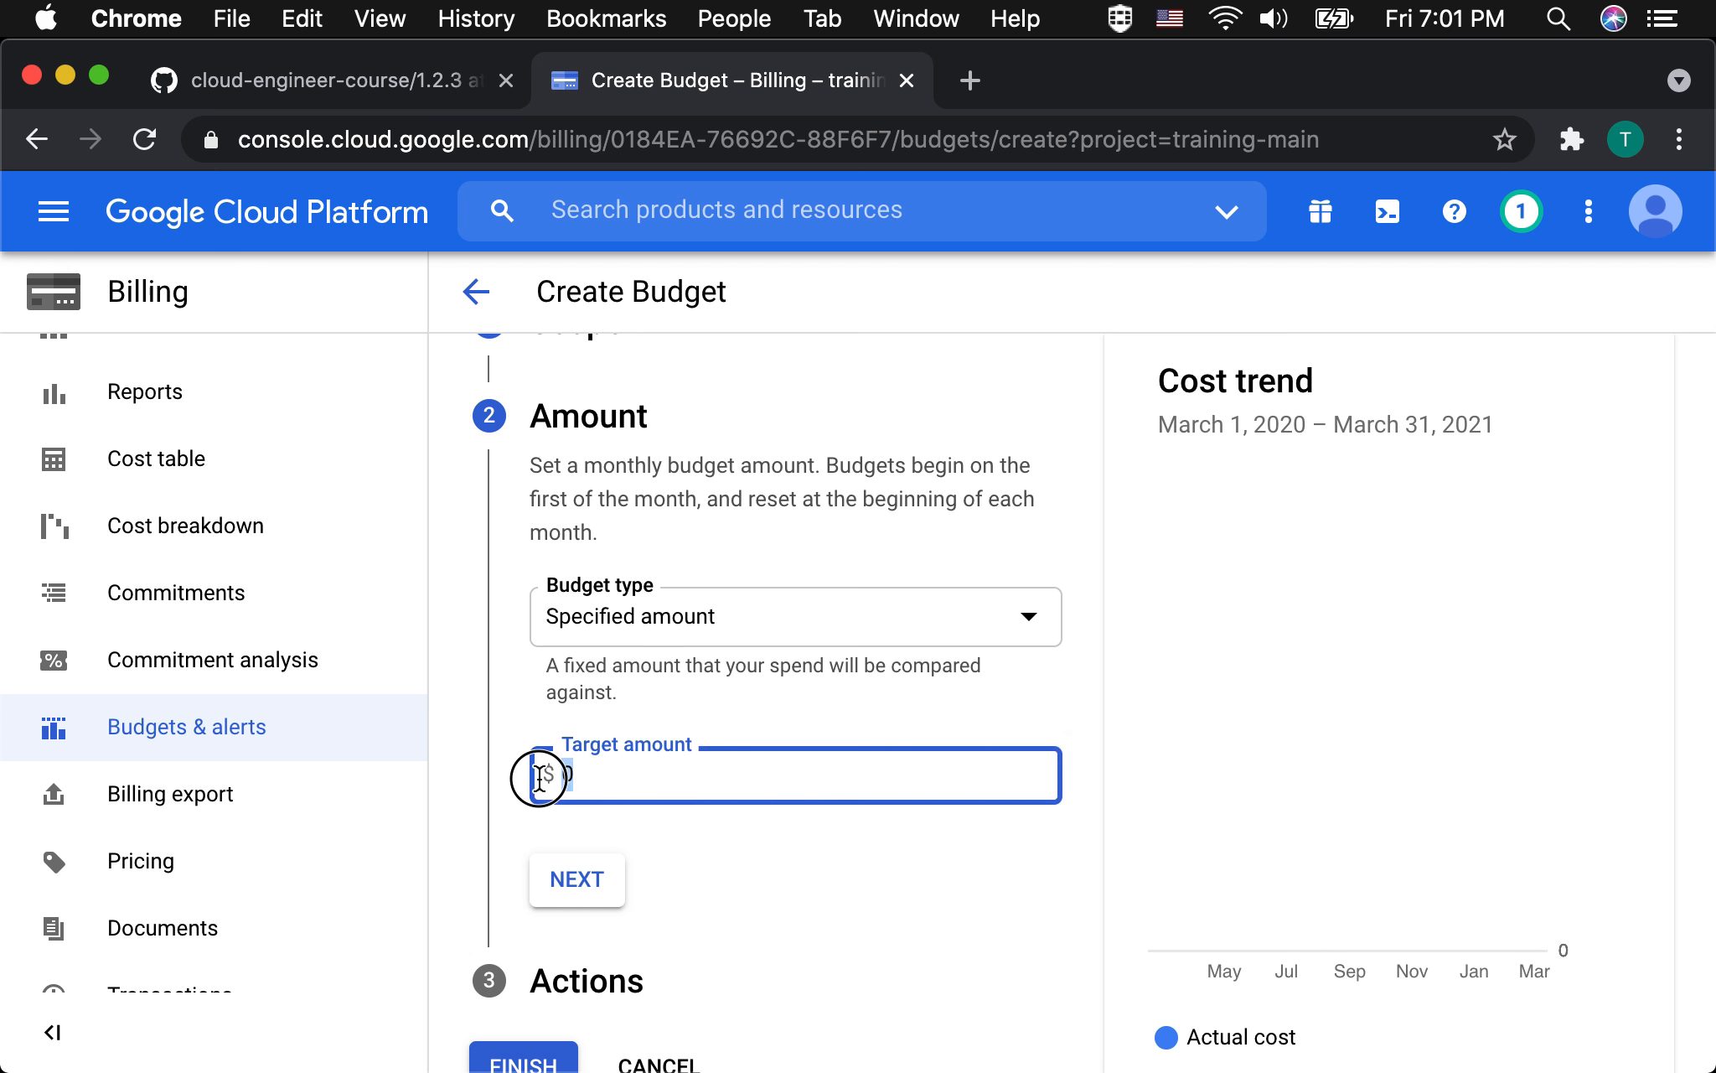
type("100")
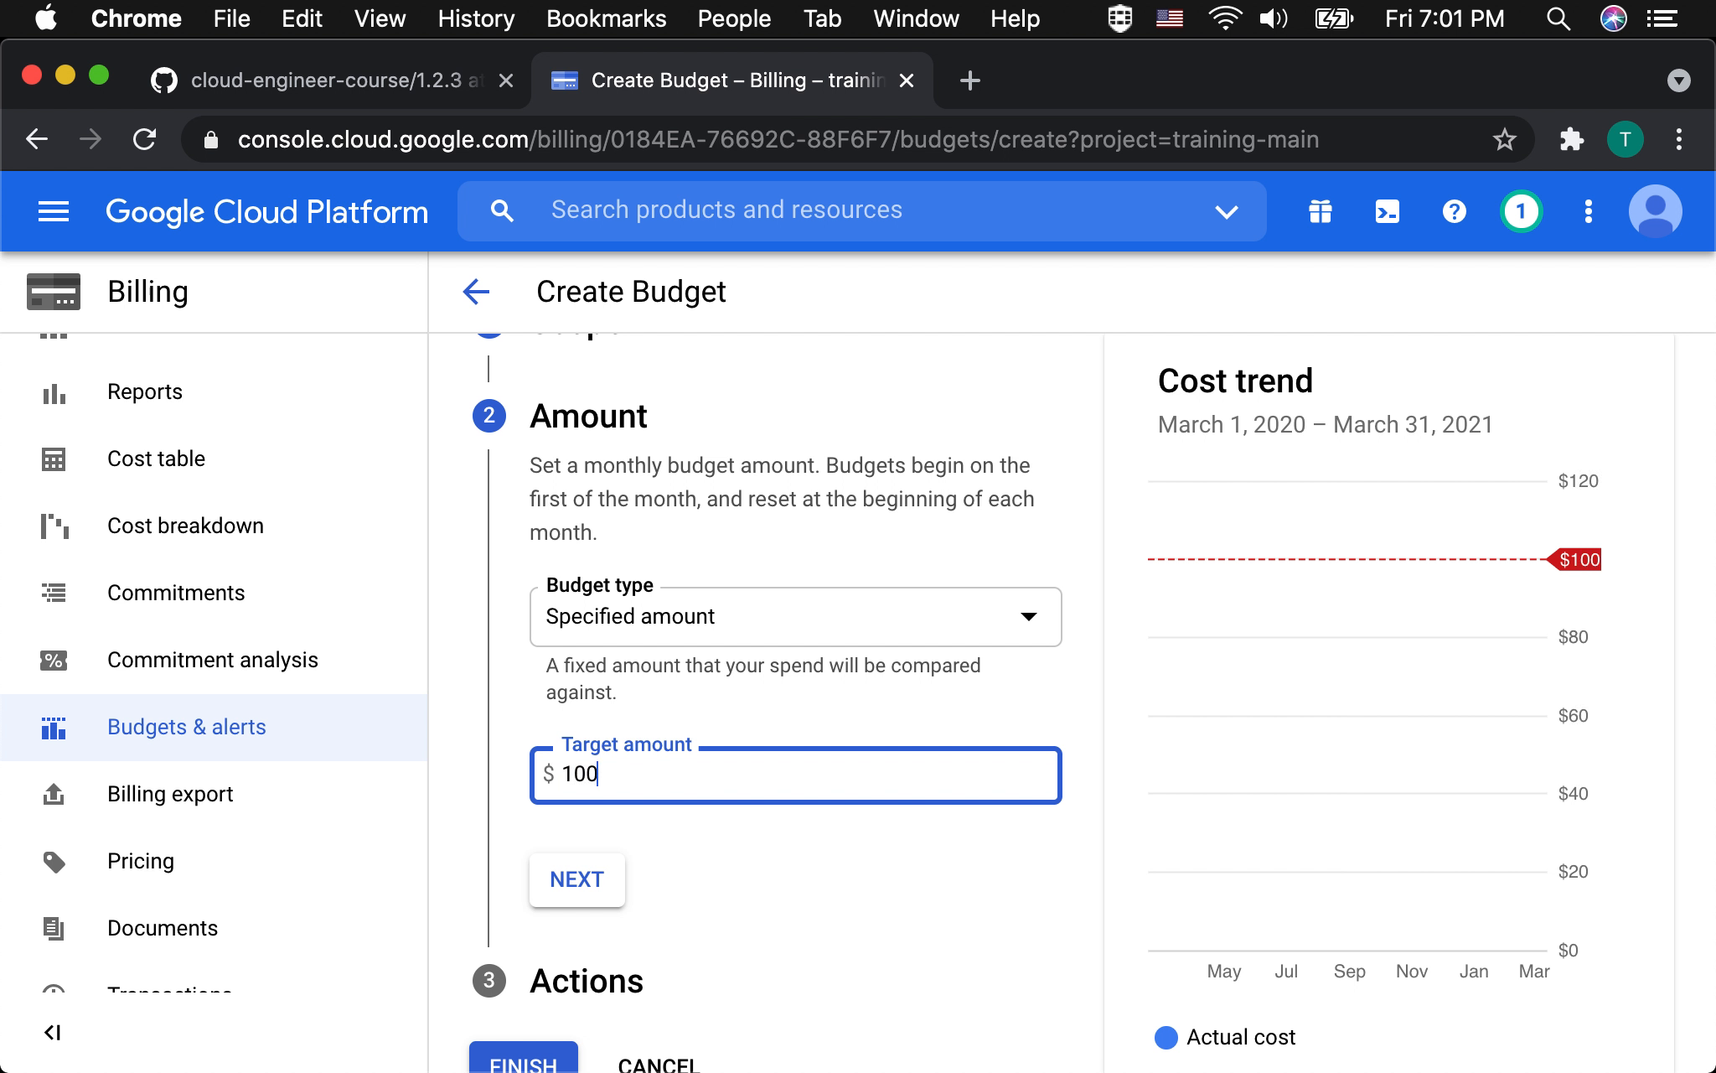
scroll(636, 841, "down", 1)
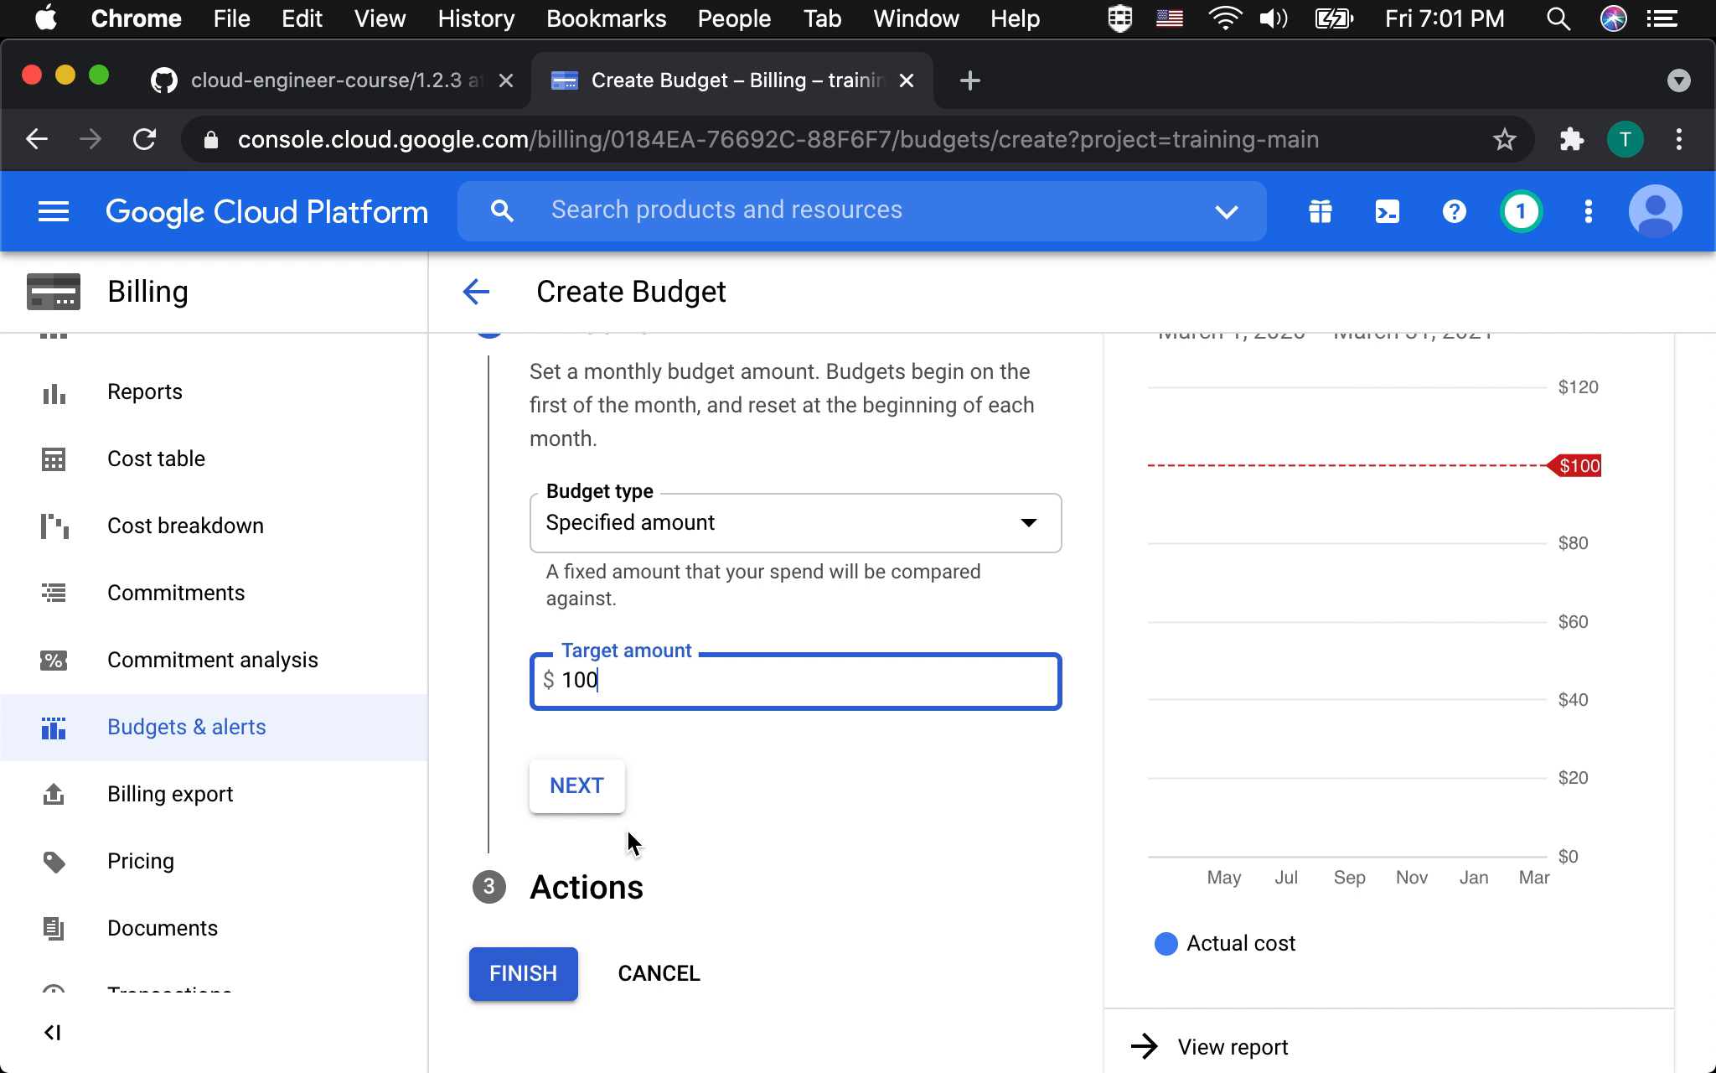
left_click(587, 793)
Keep the 50%, 90% and 100% actual-spend thresholds and email alerts to billing admins and users, and finish creating the budget.
scroll(776, 807, "down", 3)
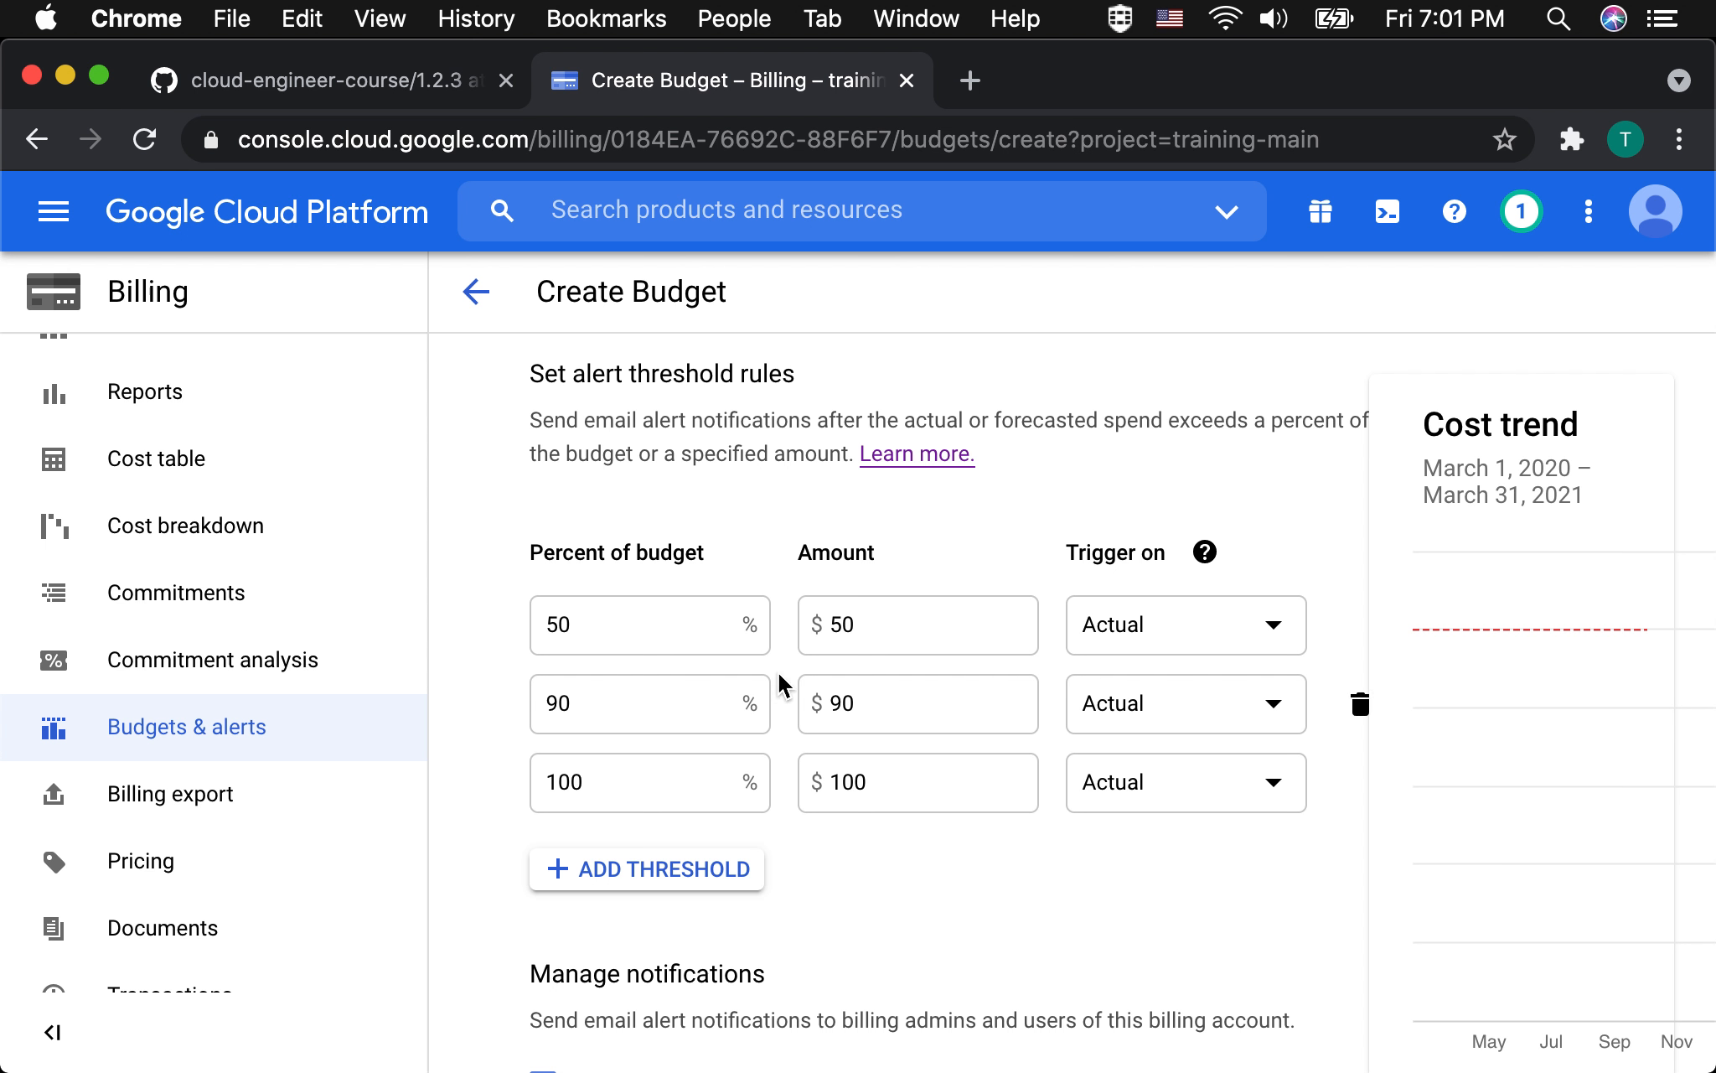
scroll(843, 830, "down", 5)
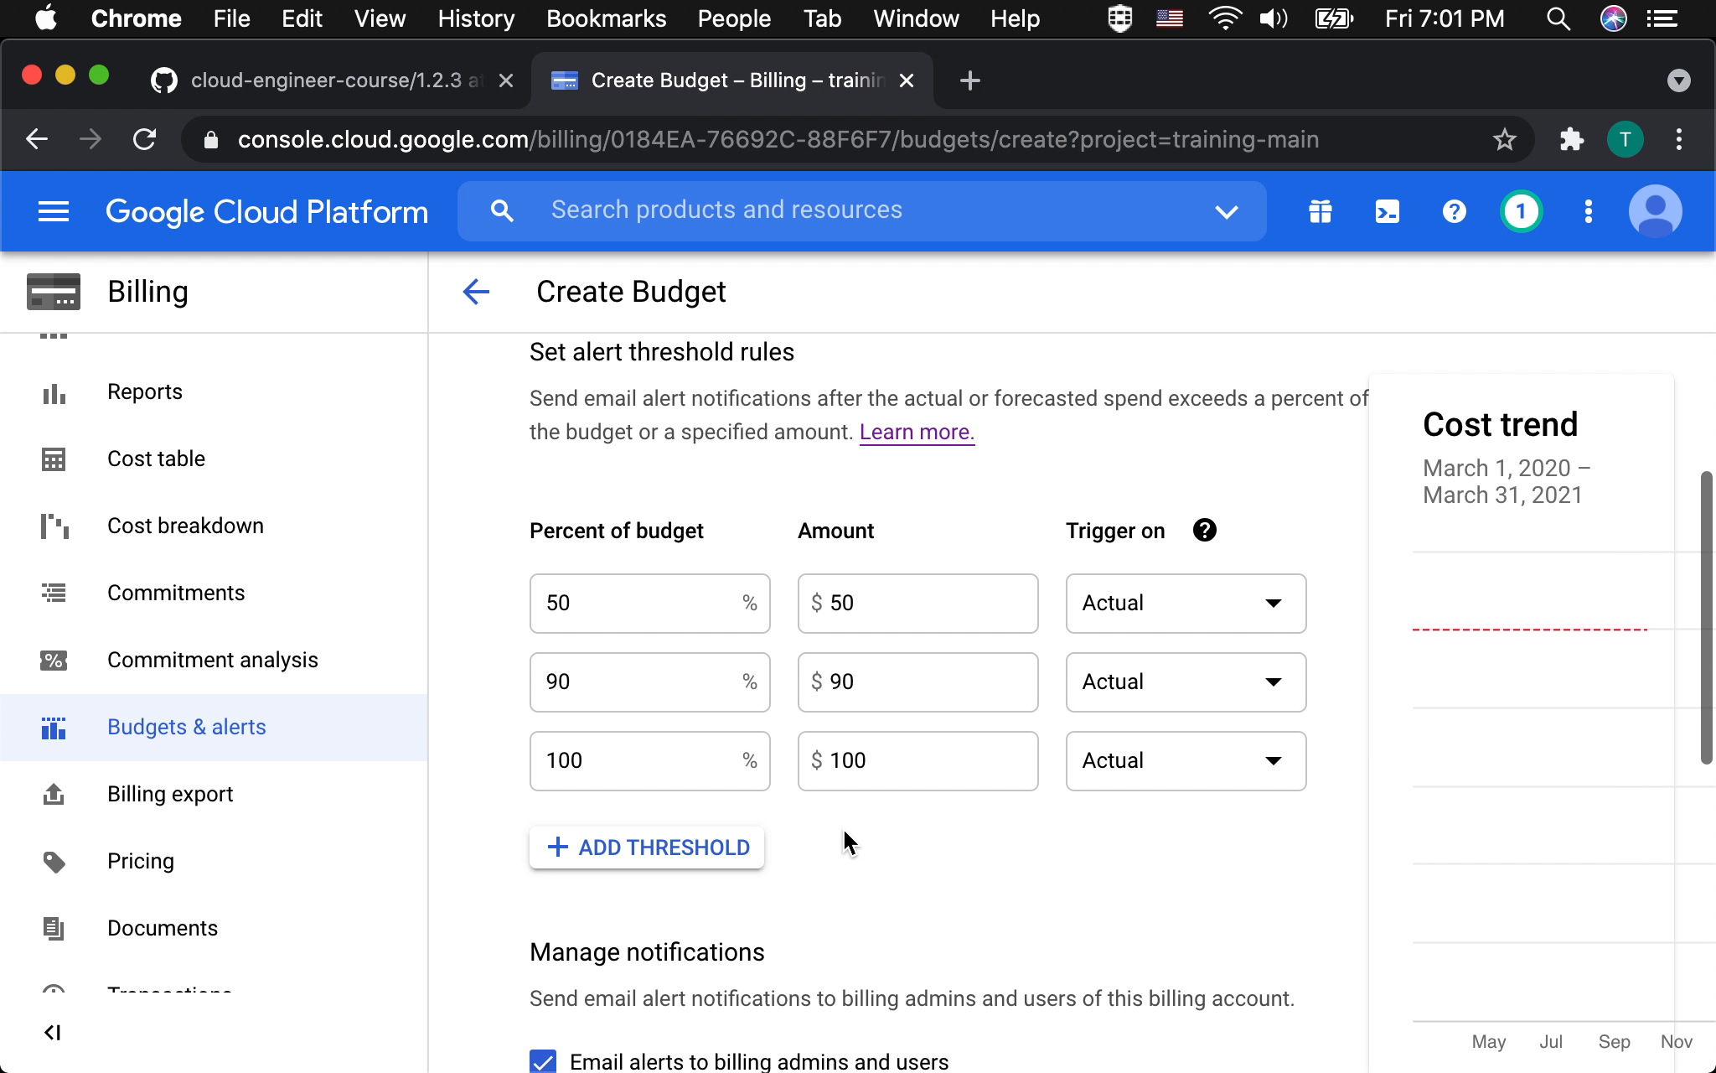
scroll(845, 838, "down", 1)
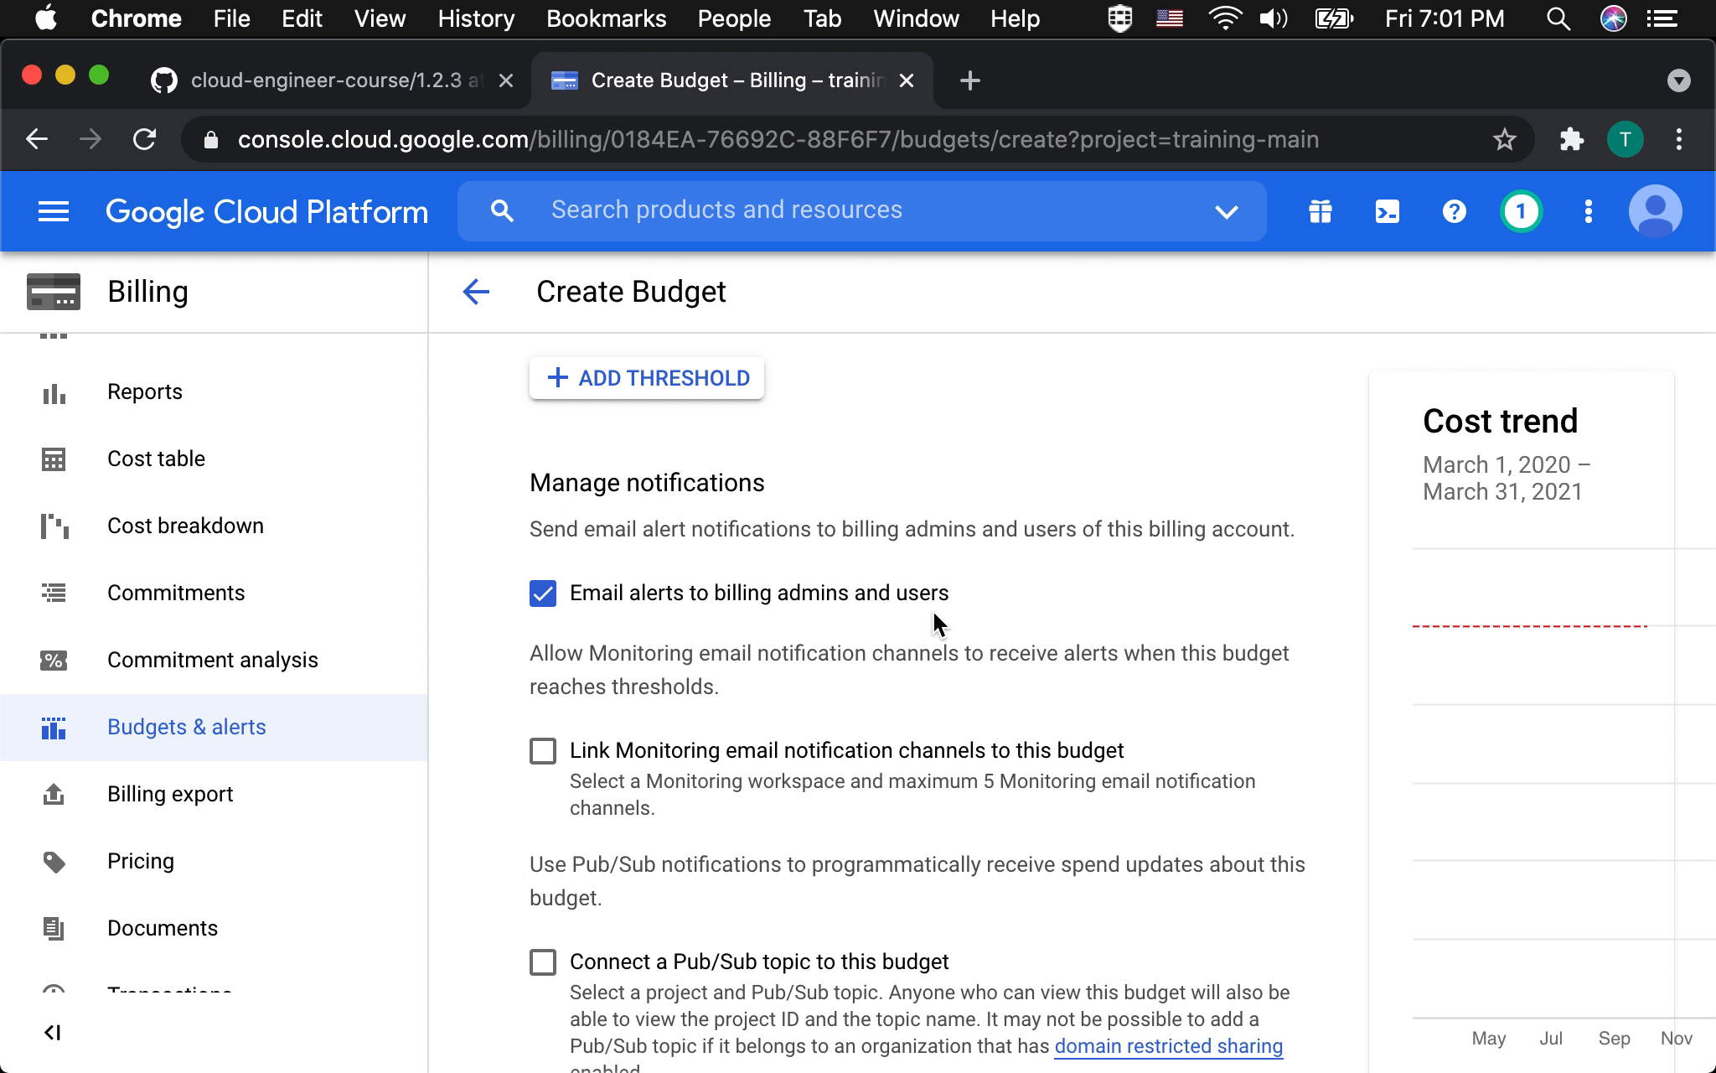
scroll(933, 608, "down", 5)
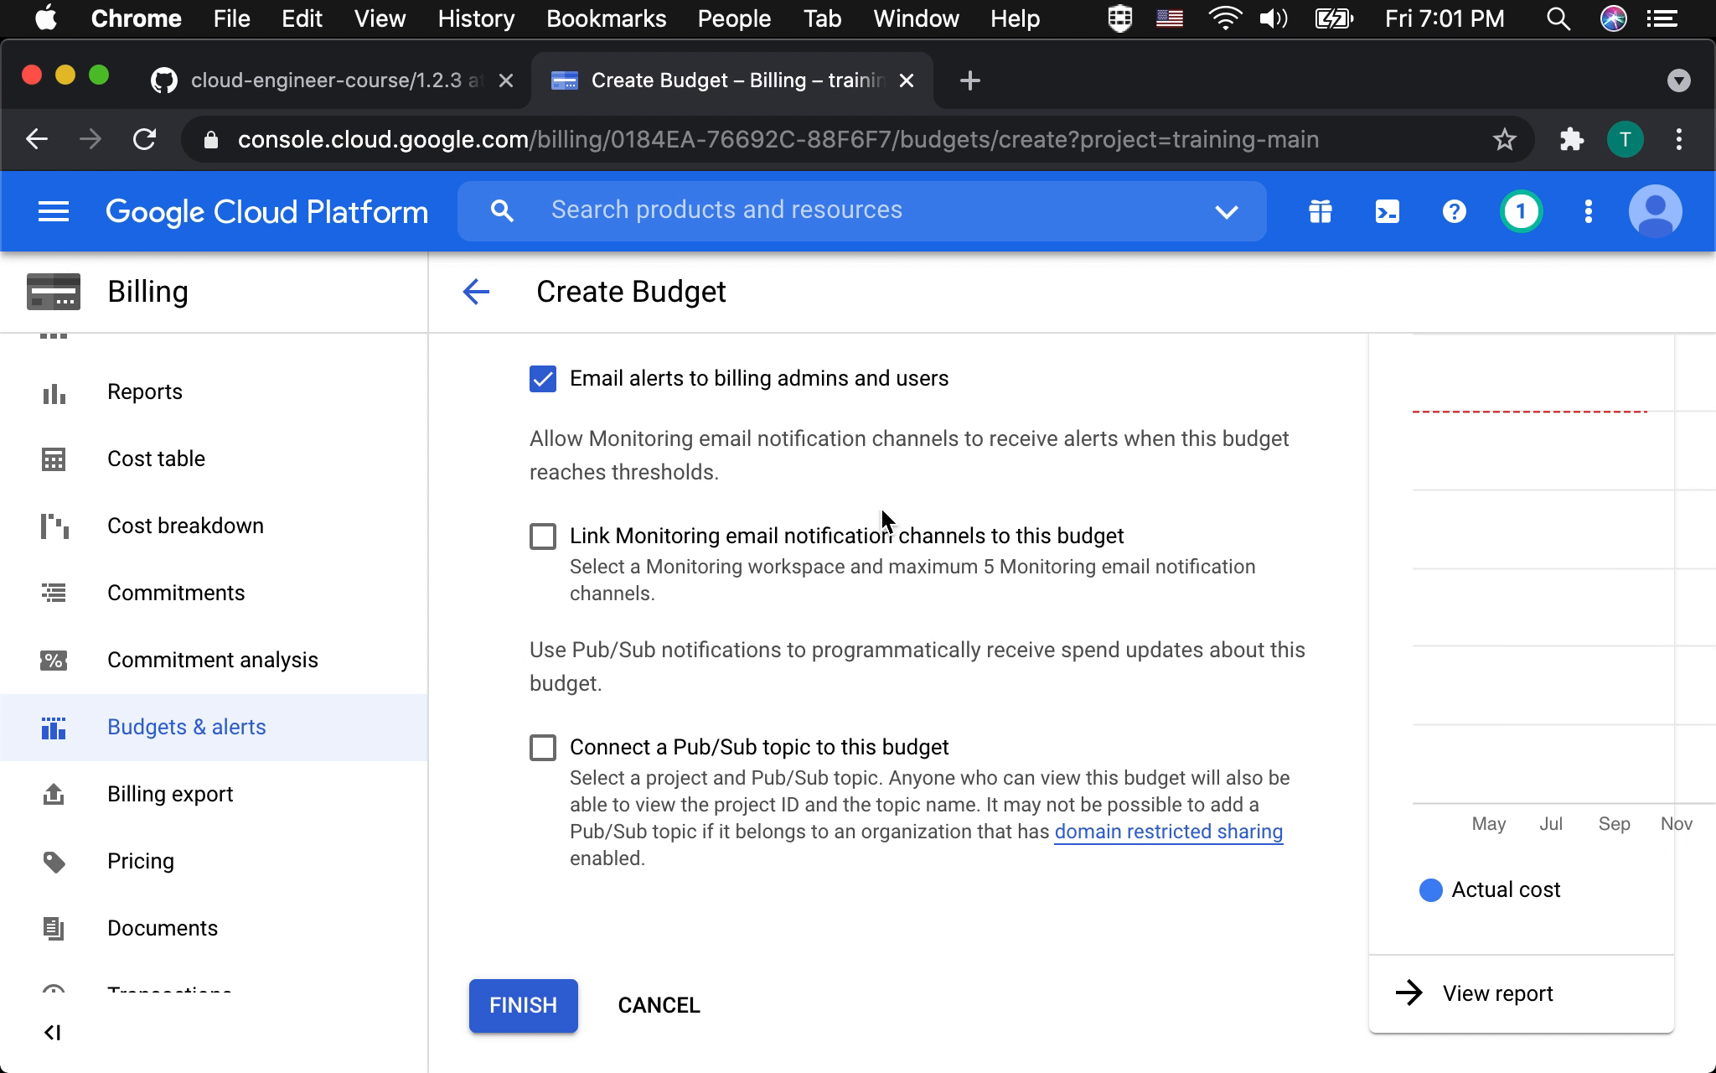
left_click(531, 1009)
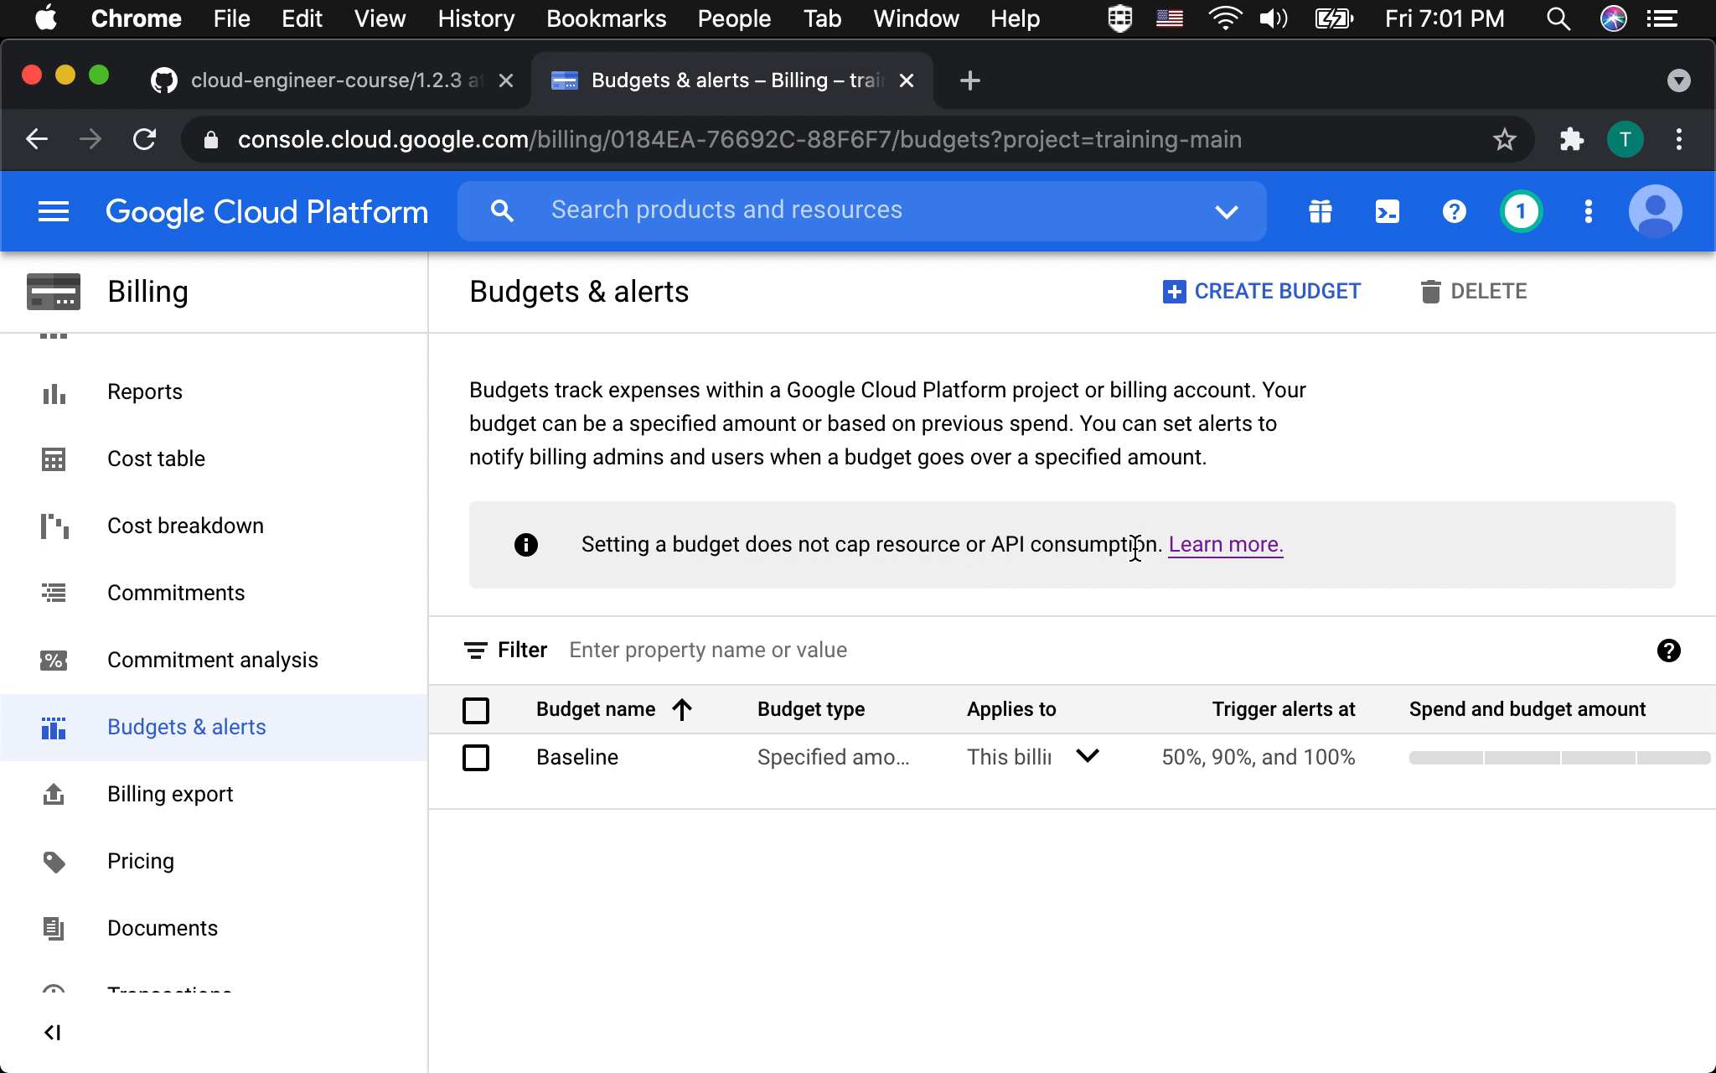
Read the notice above the budget list about budgets and resource or API consumption.
left_click_drag(1137, 545, 754, 549)
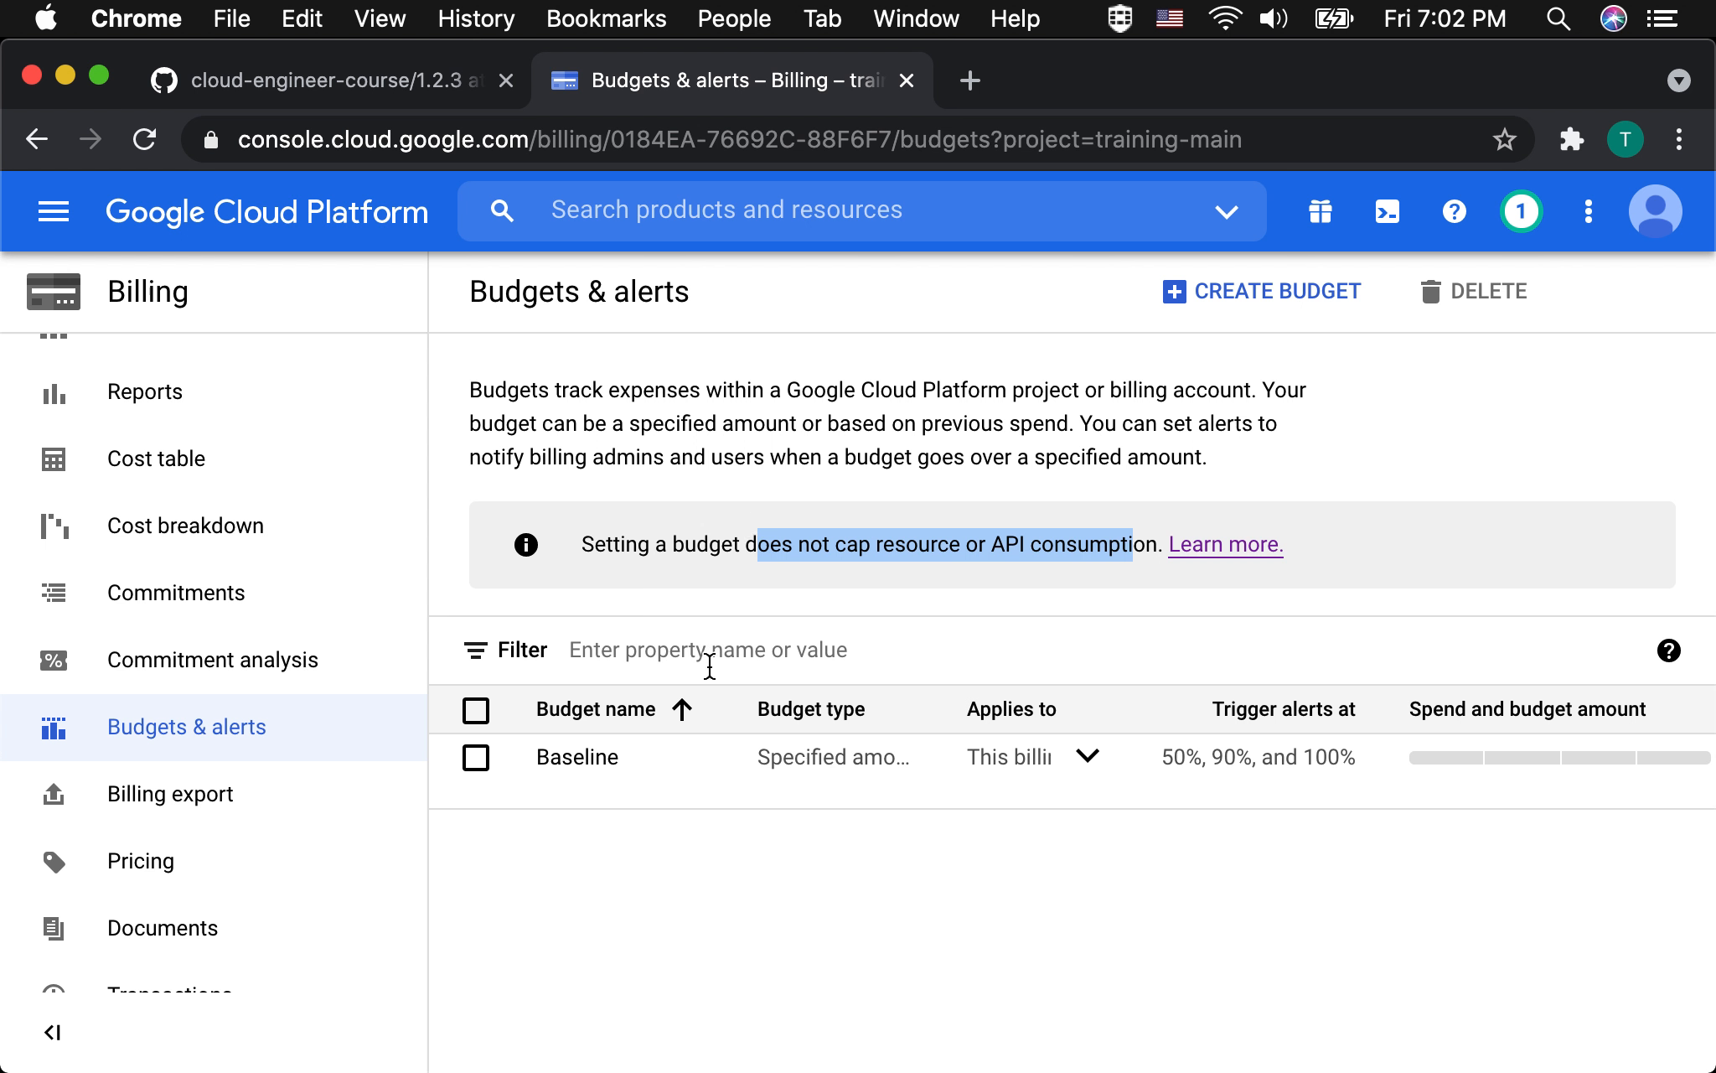
left_click(633, 896)
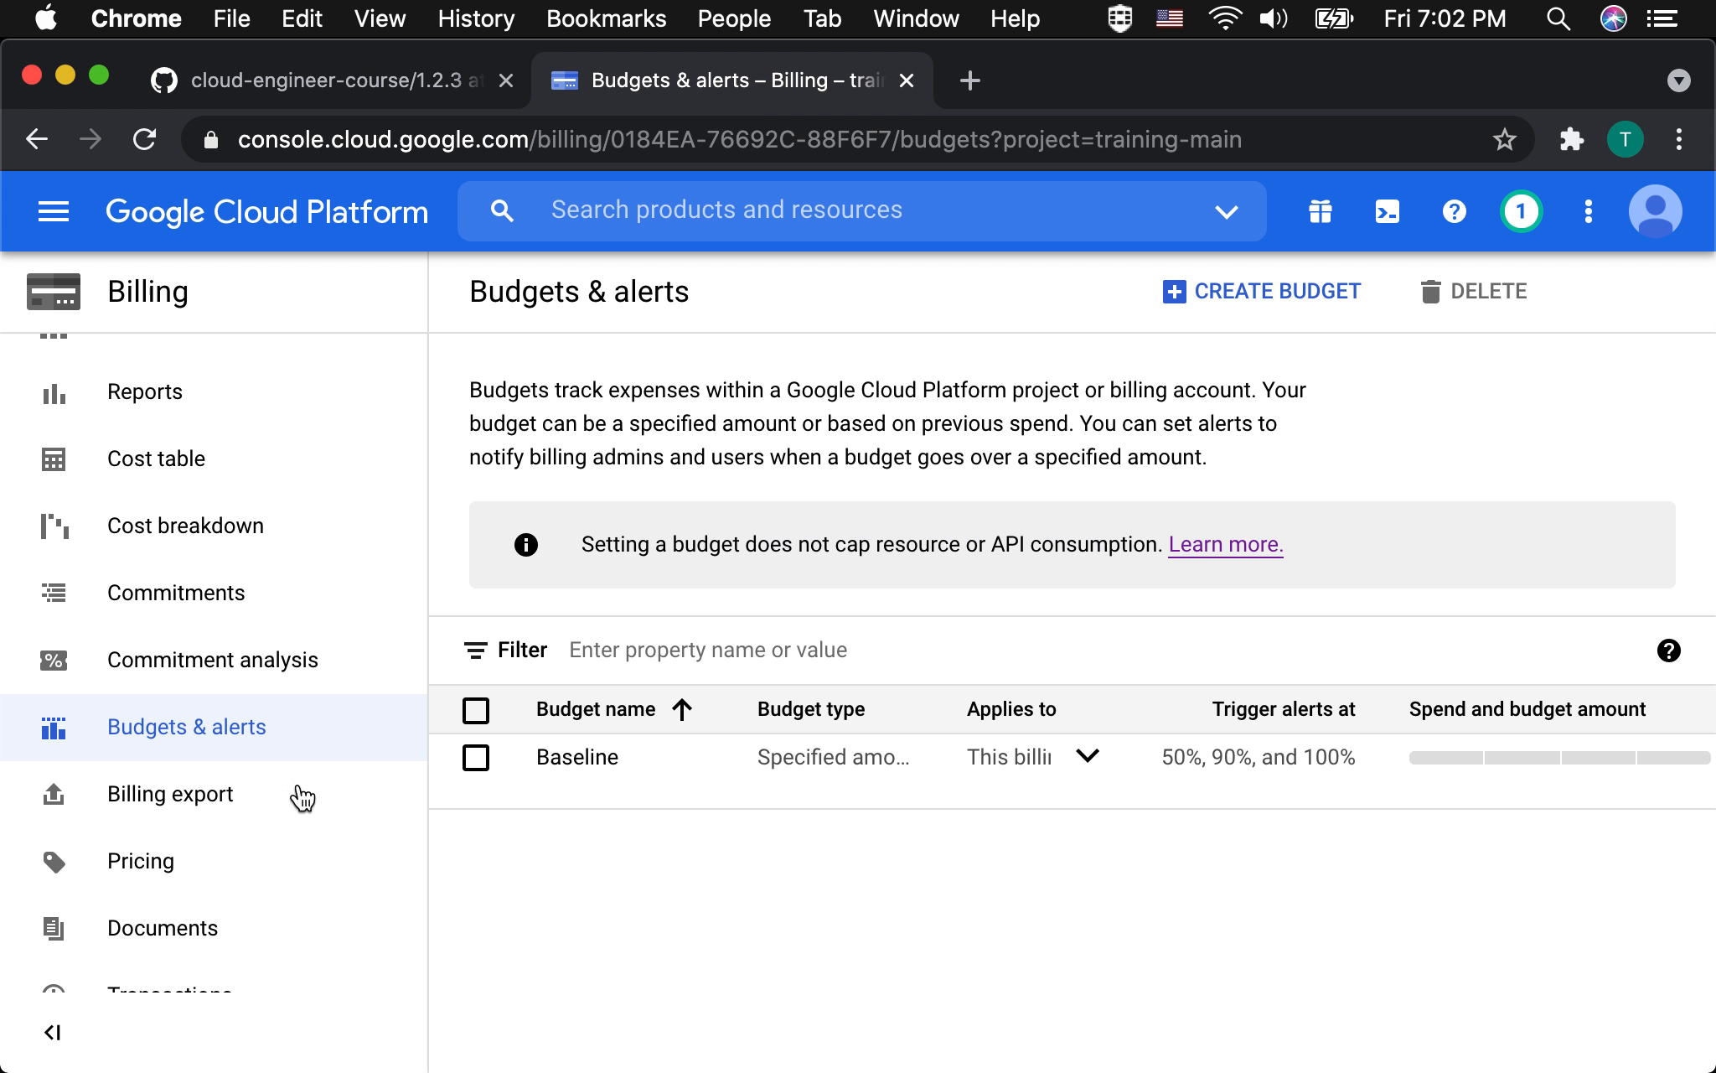
Open the Billing export page and read the notice about exporting billing data to a file.
left_click(166, 801)
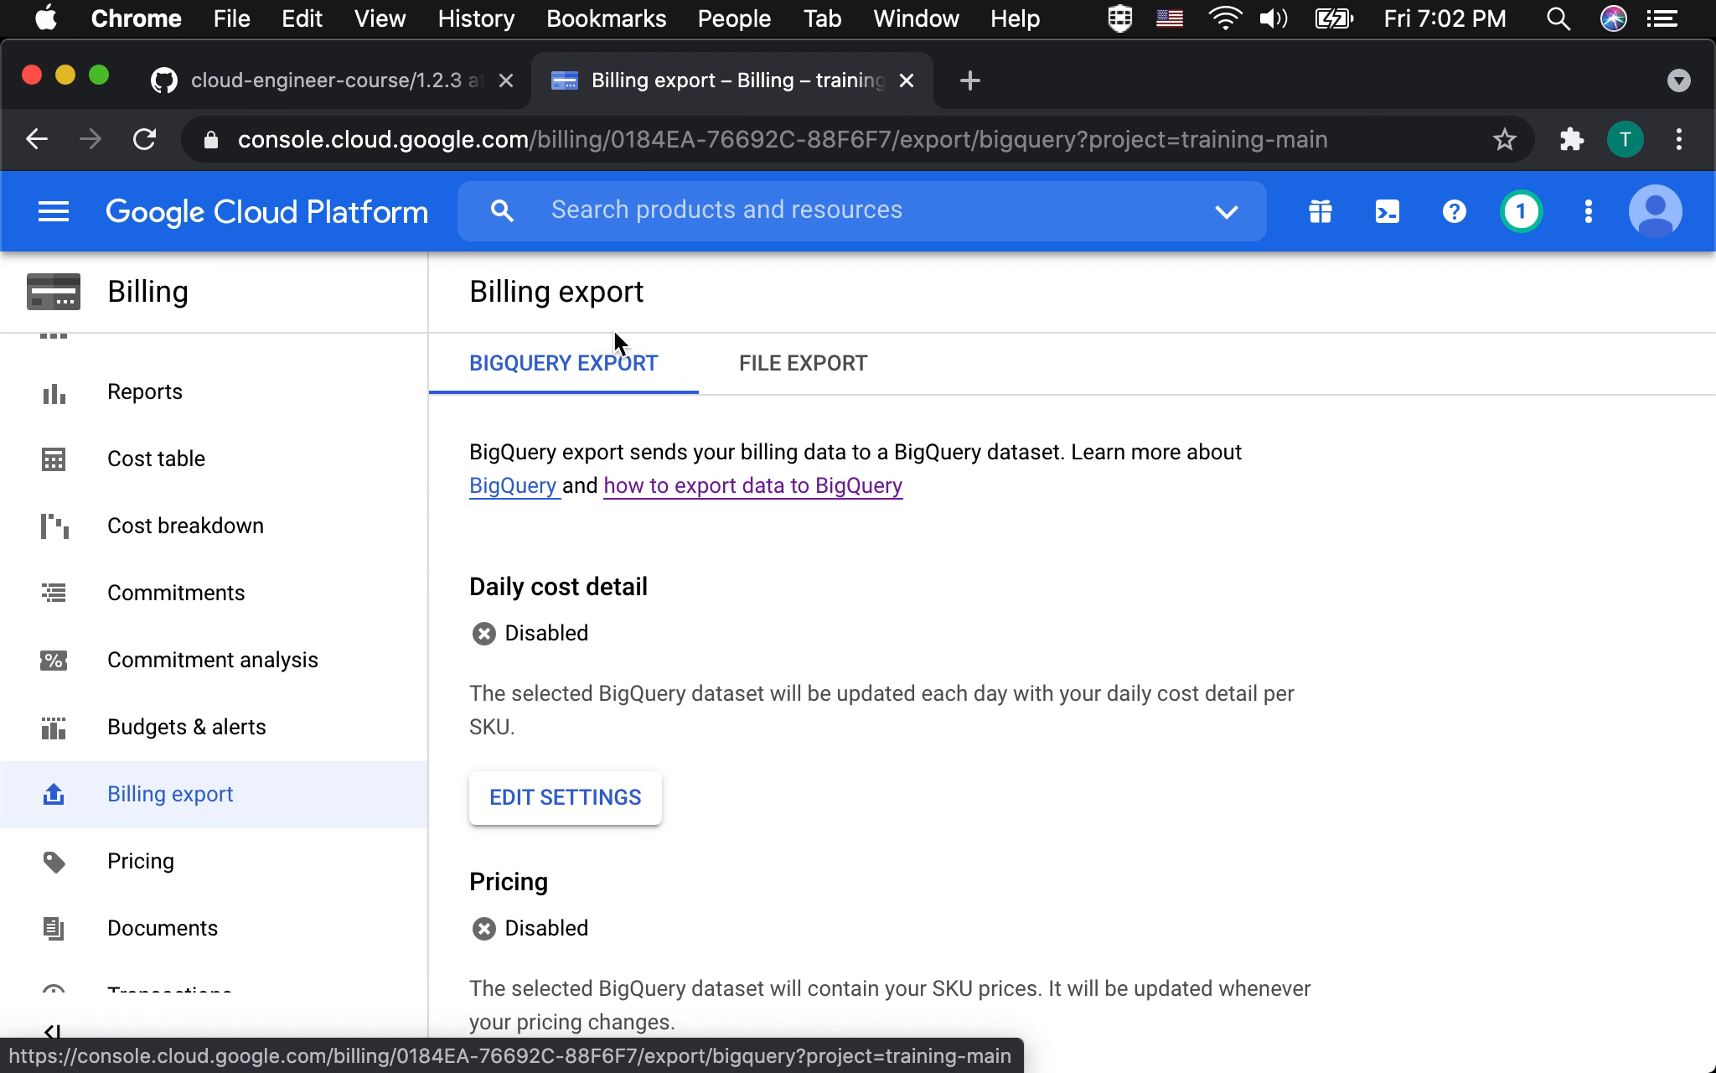
left_click(822, 377)
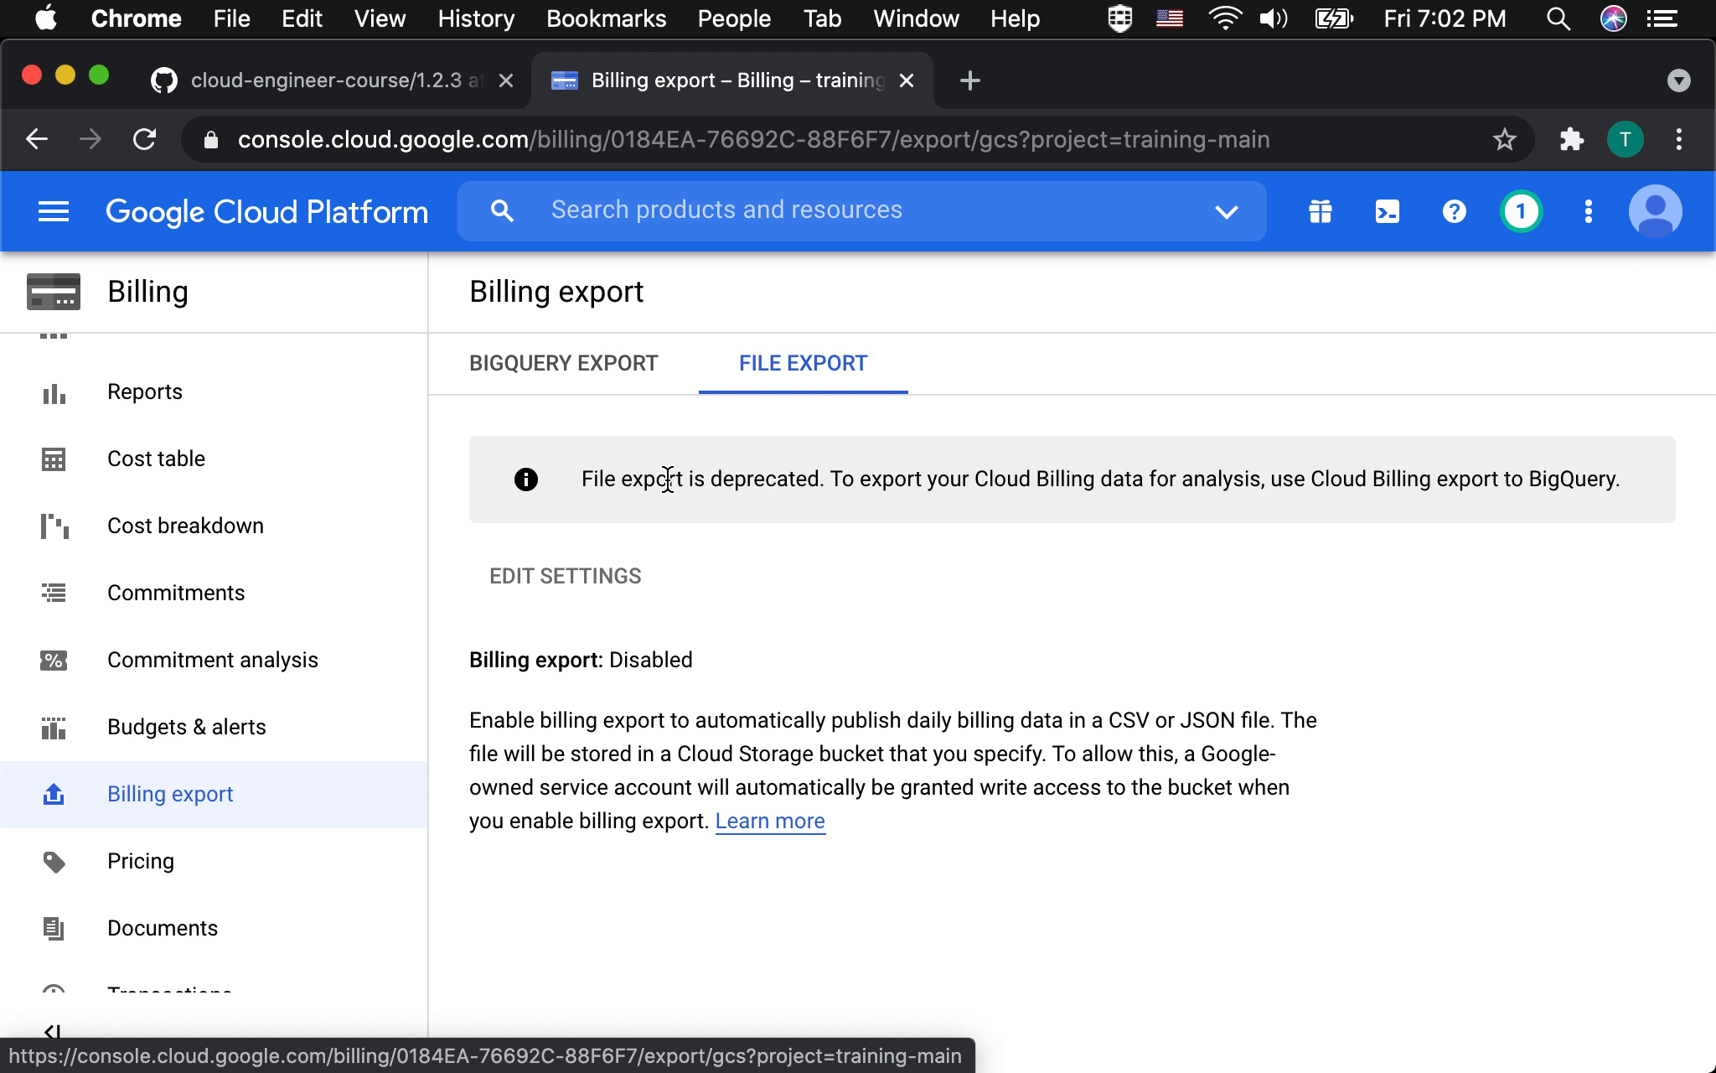
left_click_drag(592, 485, 1469, 486)
left_click(1392, 488)
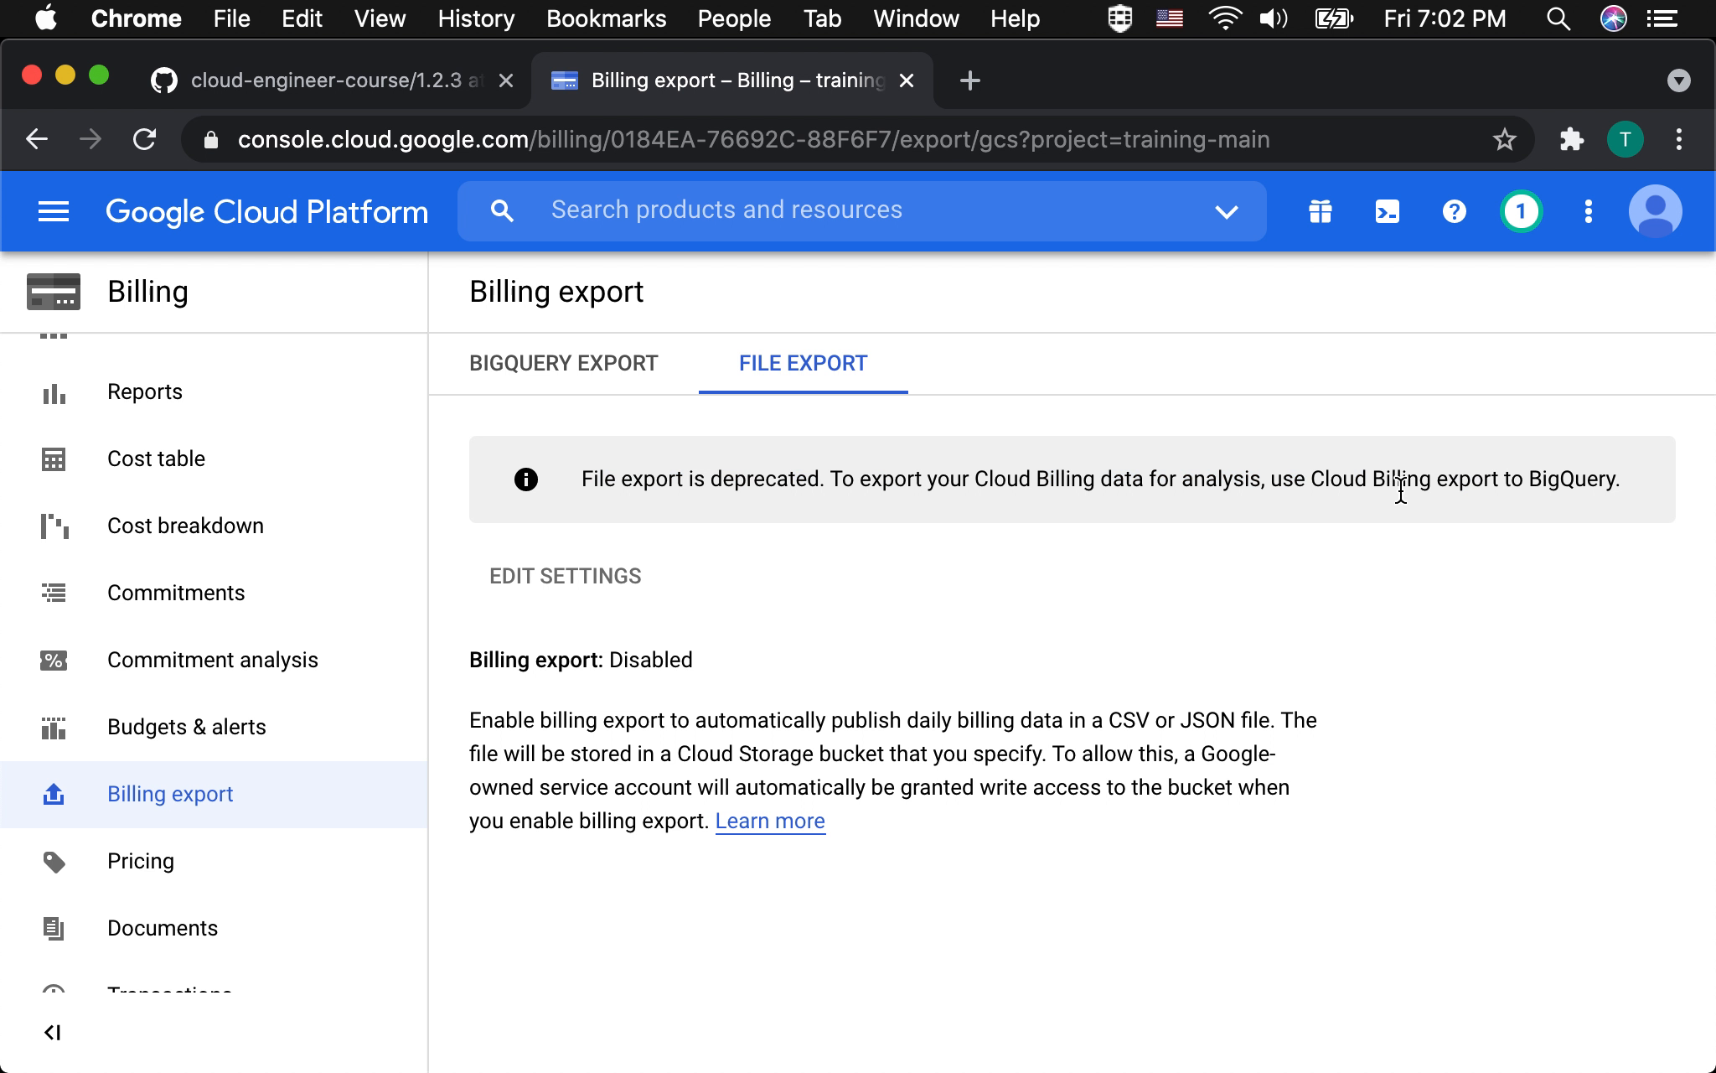
Review the BigQuery export options for daily cost detail and pricing.
left_click(543, 377)
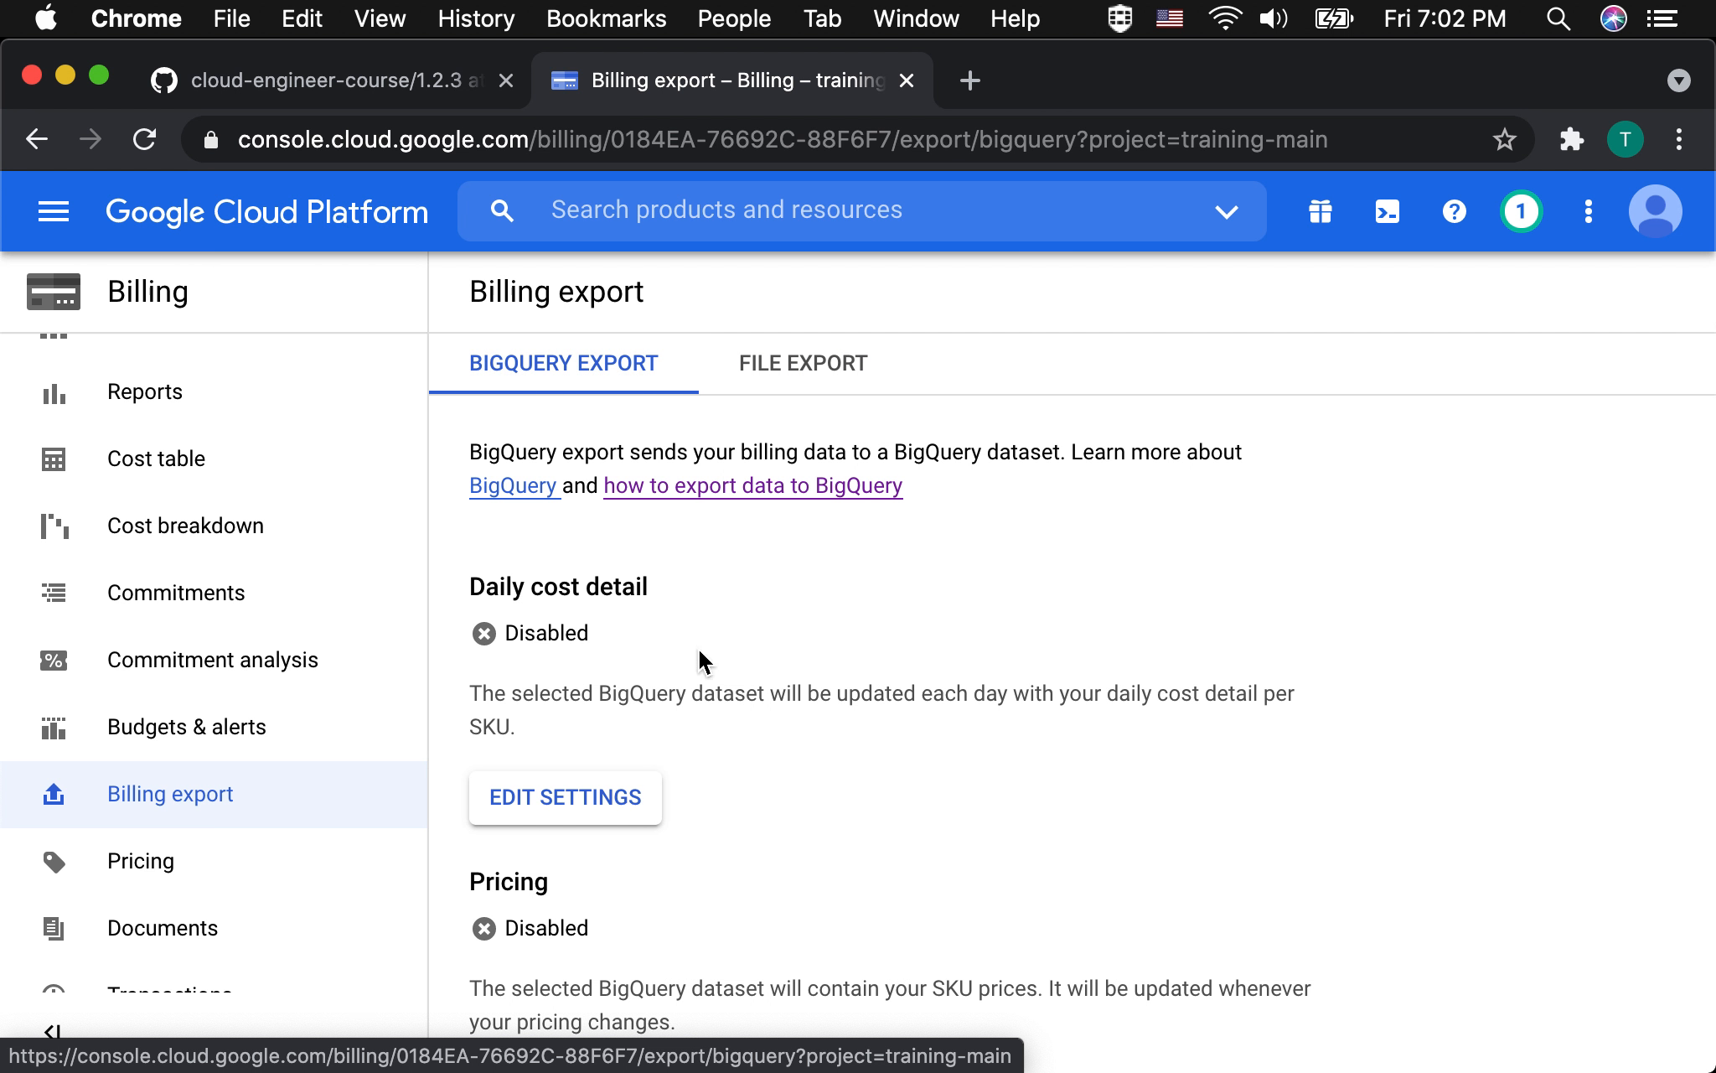
scroll(699, 646, "down", 2)
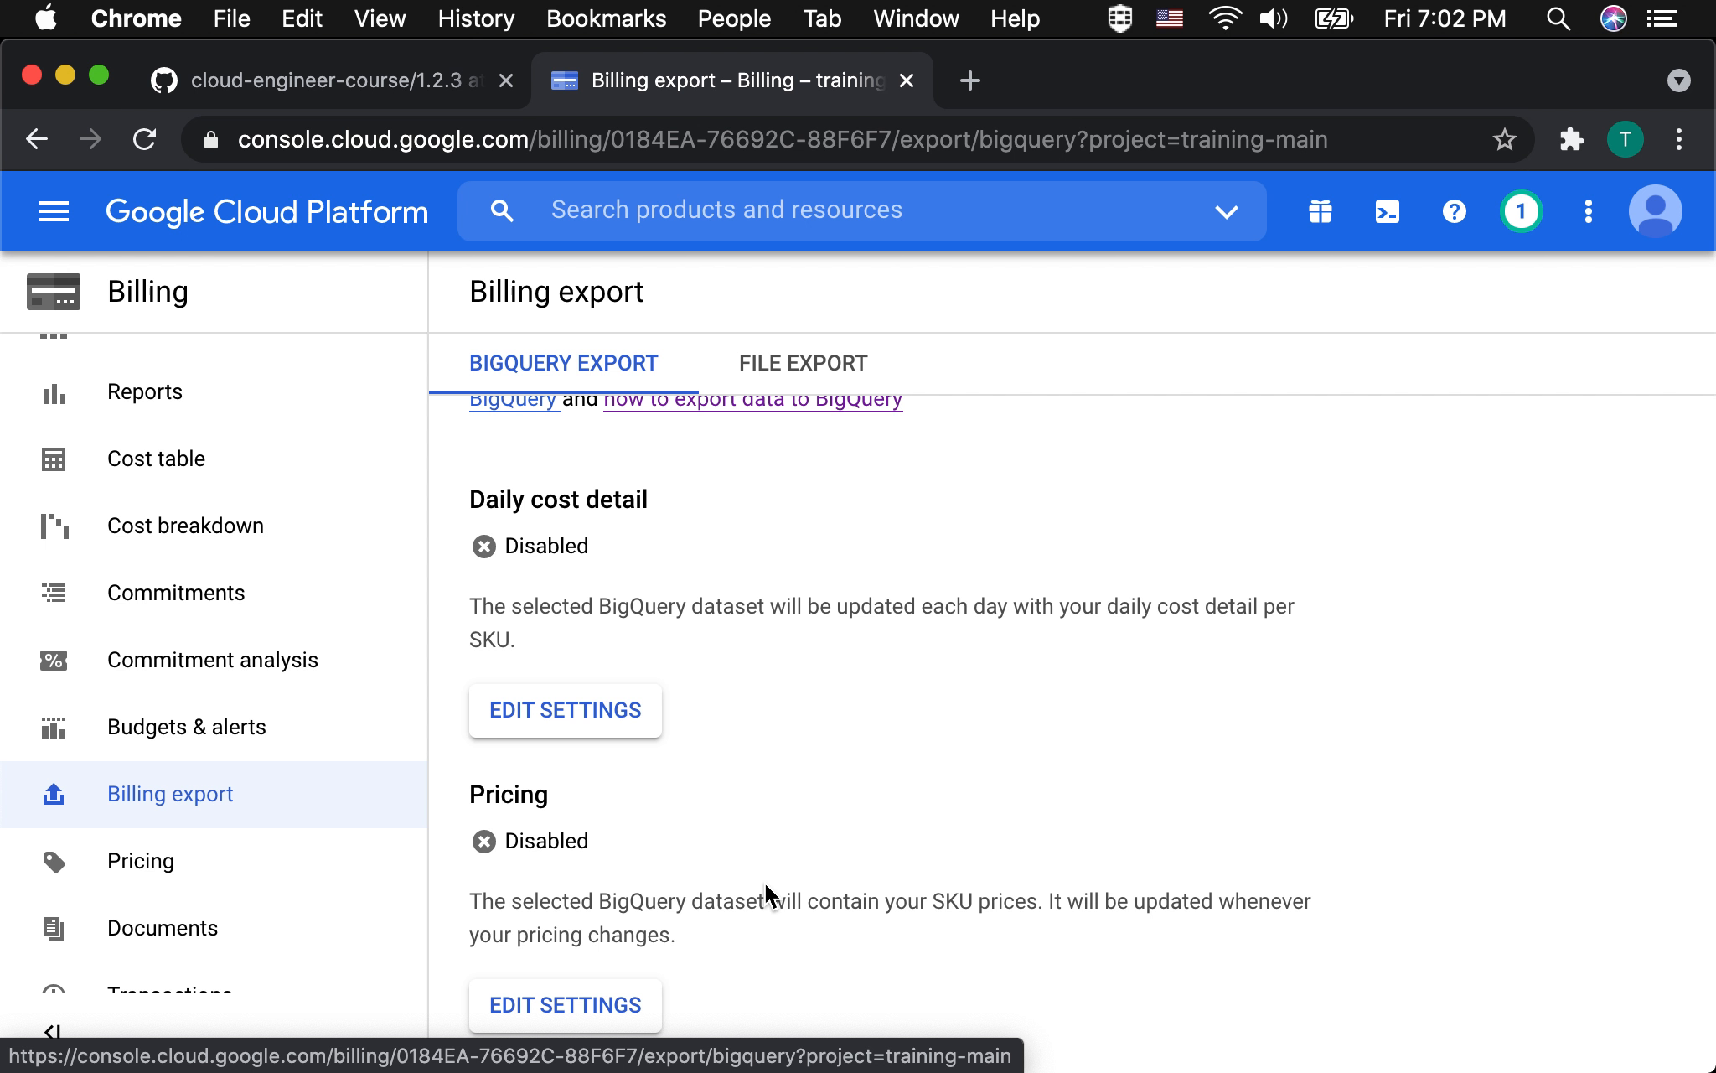
scroll(765, 881, "up", 1)
scroll(765, 881, "down", 1)
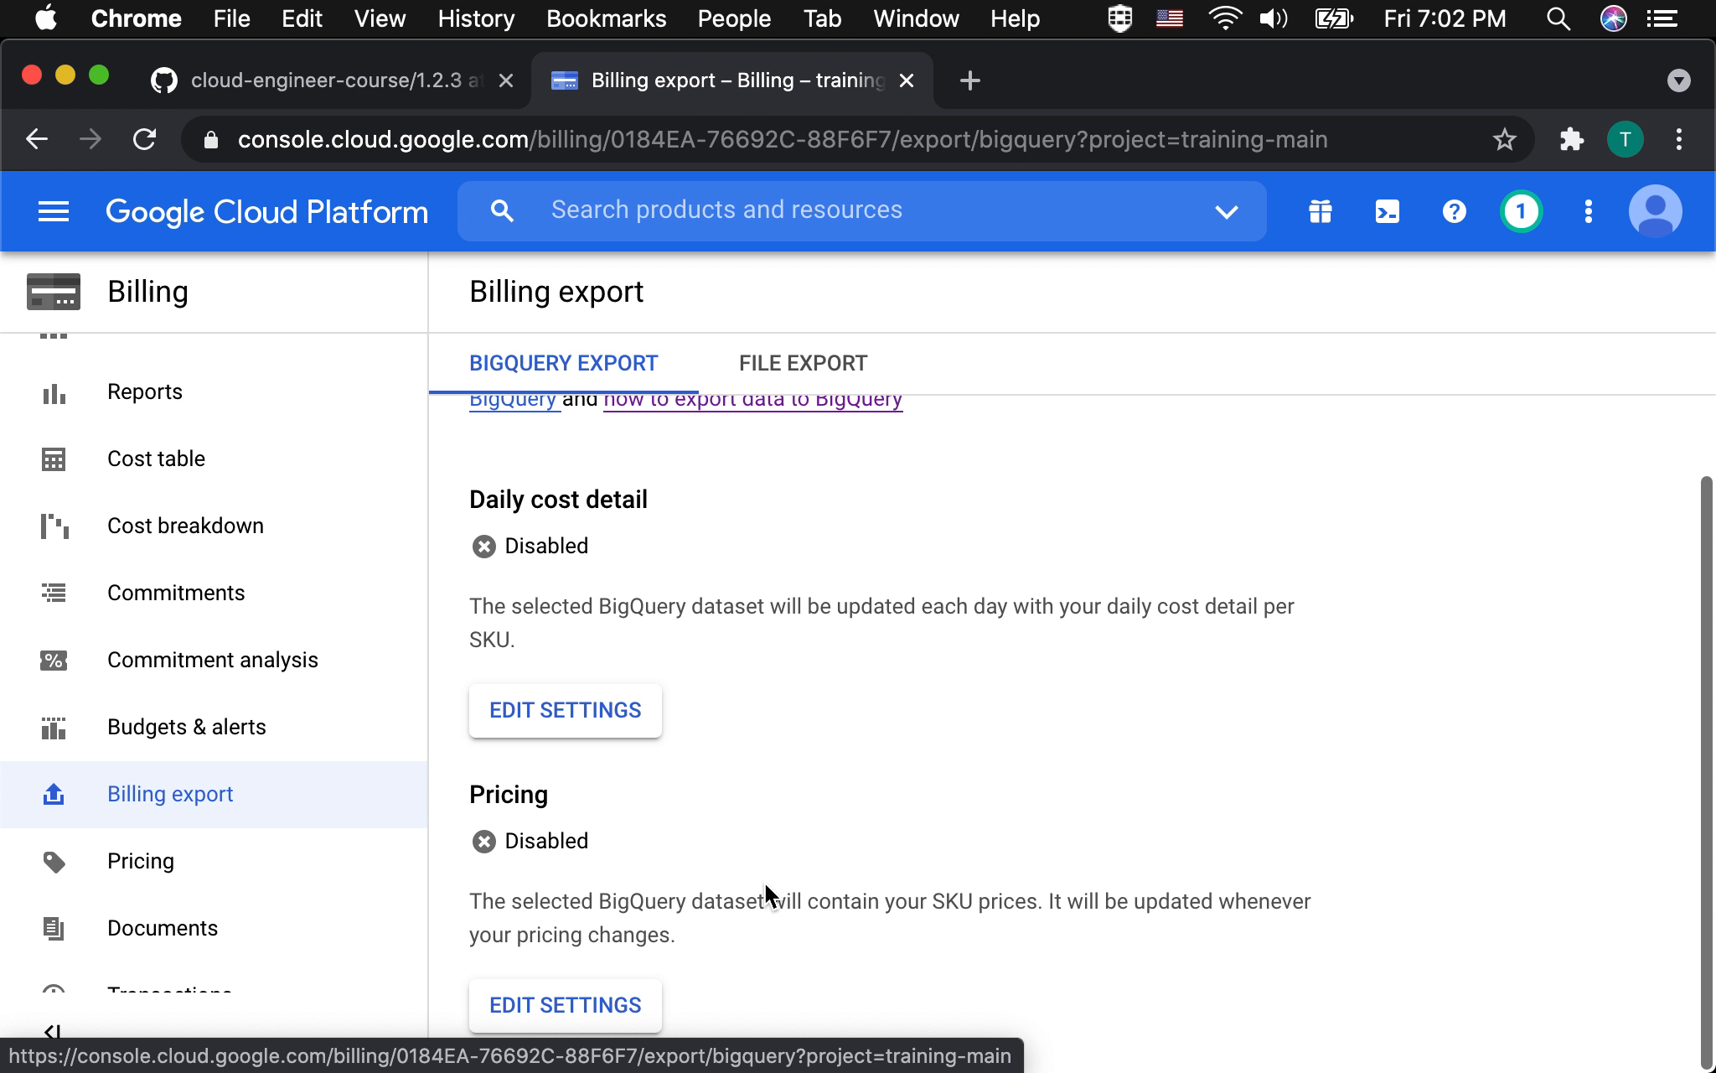